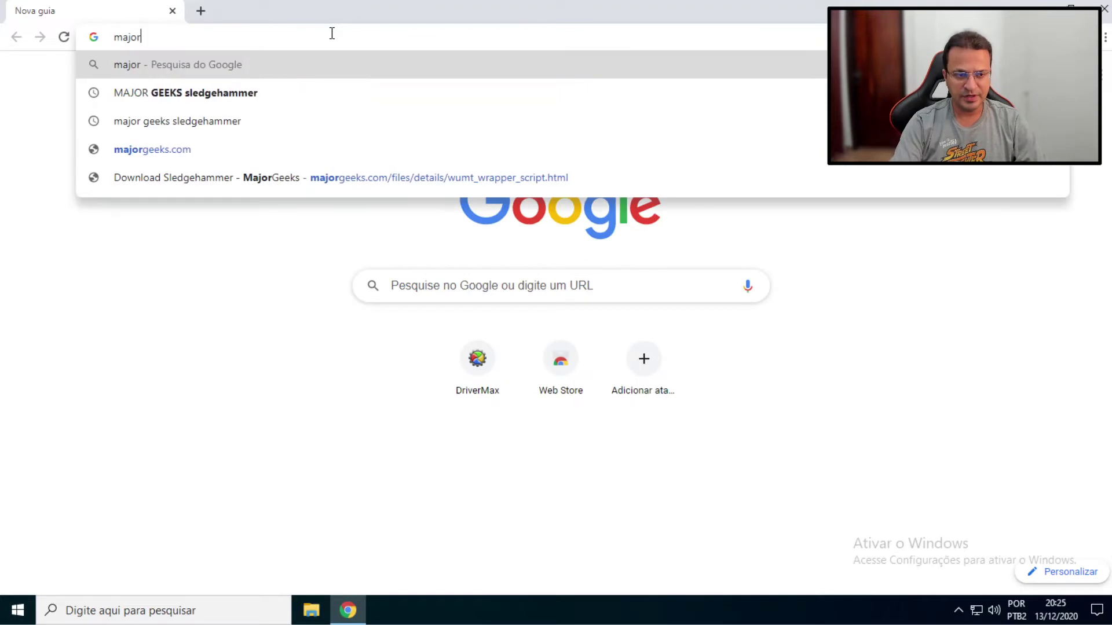
Step: Search the web for "major geeks sledgehammer" and open the Download Sledgehammer - MajorGeeks page
{"action": "type", "text": "ledgehamme"}
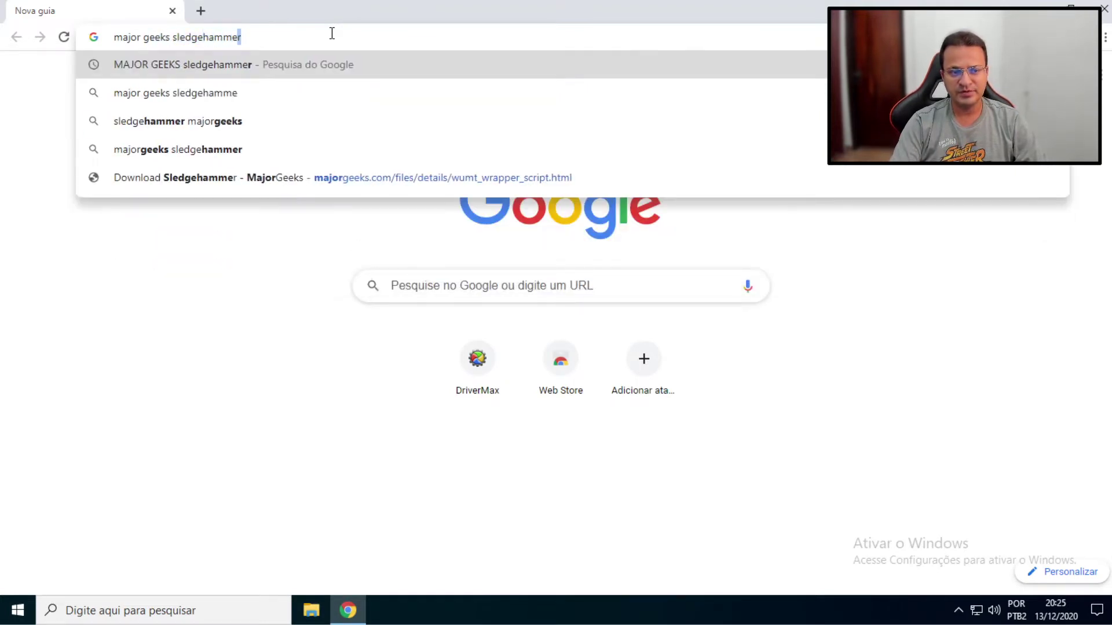
{"action": "key", "text": "Return"}
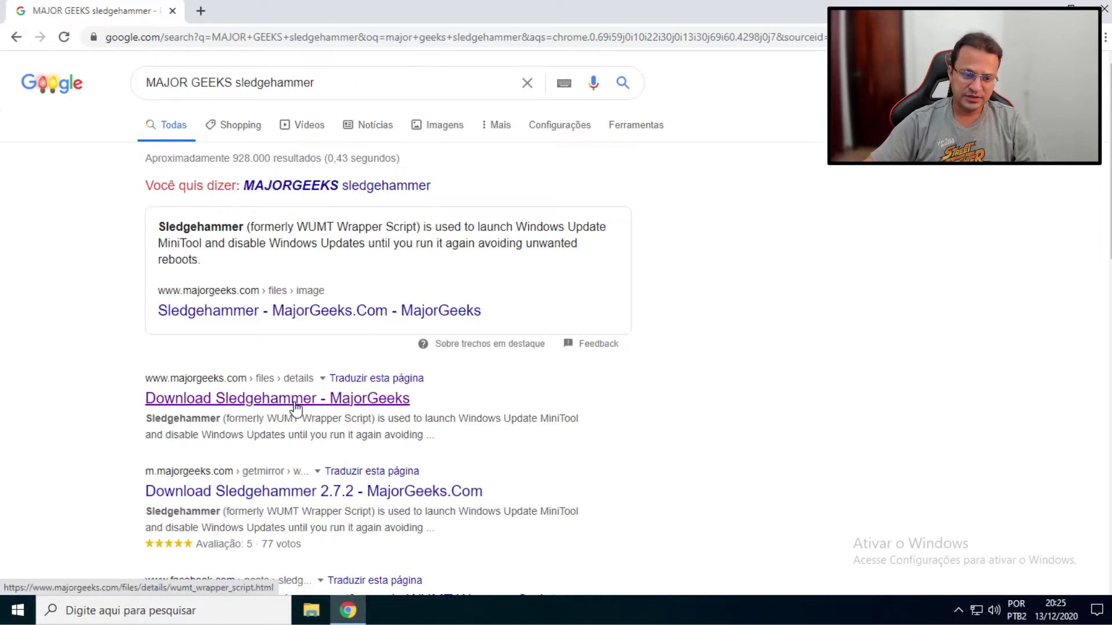
{"action": "left_click", "coordinate": [322, 406]}
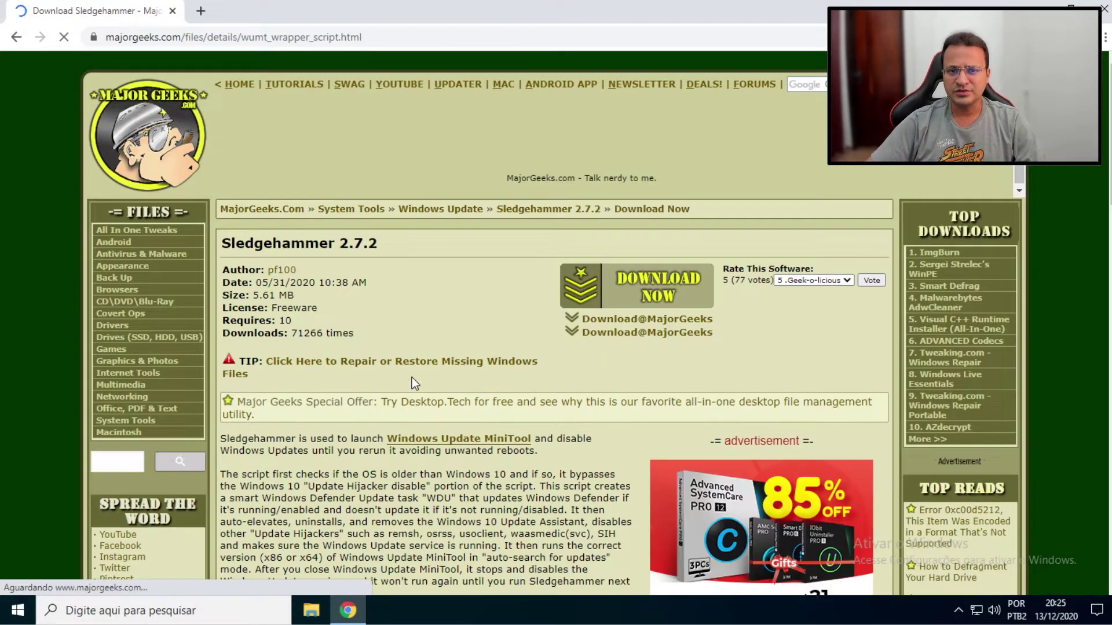
Step: Download the Sledgehammer 2.7.2 zip from MajorGeeks and show the downloaded file in its folder
{"action": "left_click", "coordinate": [648, 322]}
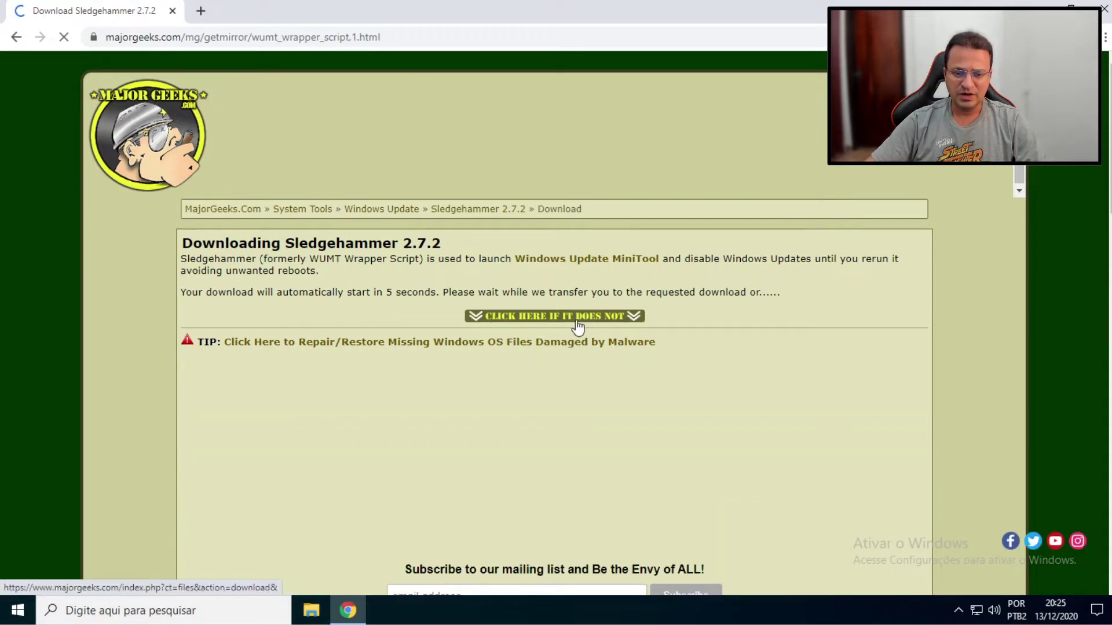
{"action": "left_click", "coordinate": [570, 320]}
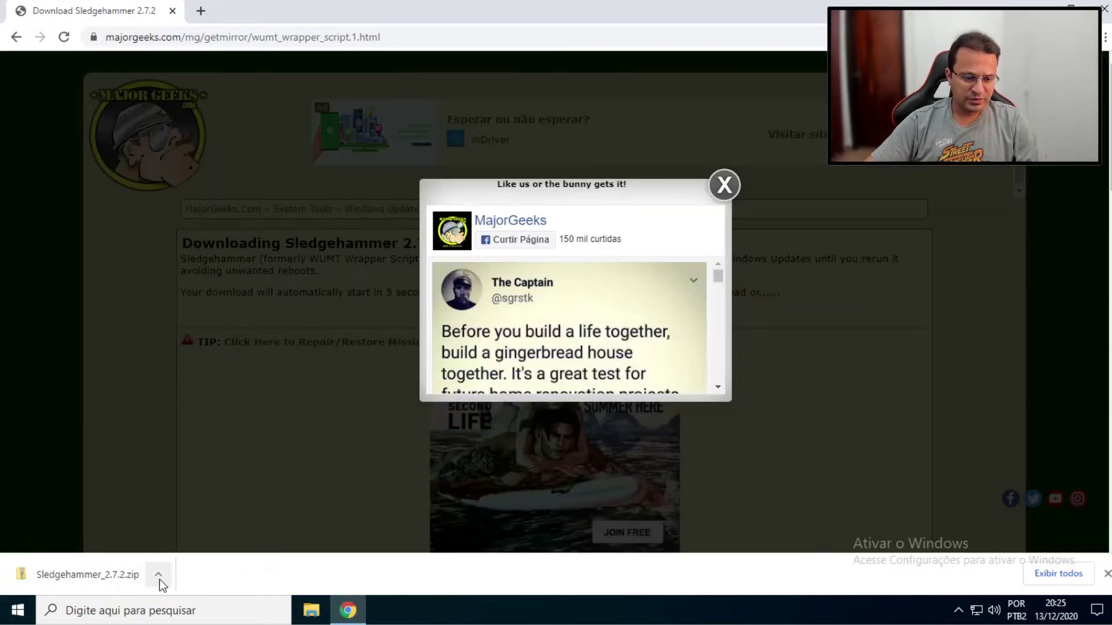
{"action": "left_click", "coordinate": [159, 575]}
{"action": "left_click", "coordinate": [221, 523]}
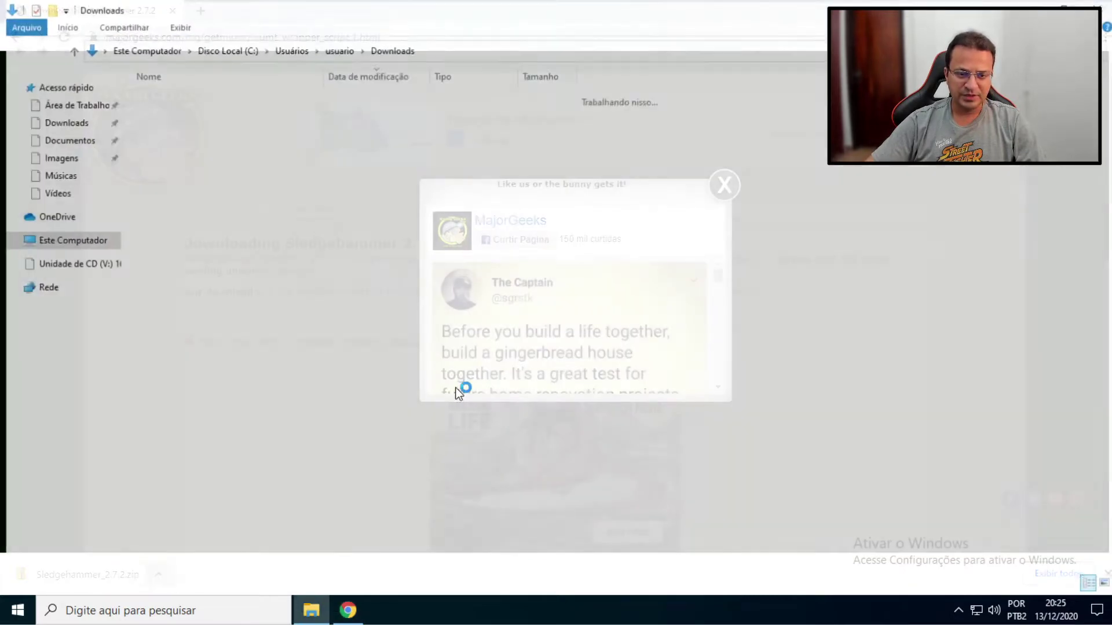
Step: Extract the whole Sledgehammer_2.7.2 archive into a folder of the same name in Downloads
{"action": "right_click", "coordinate": [224, 117]}
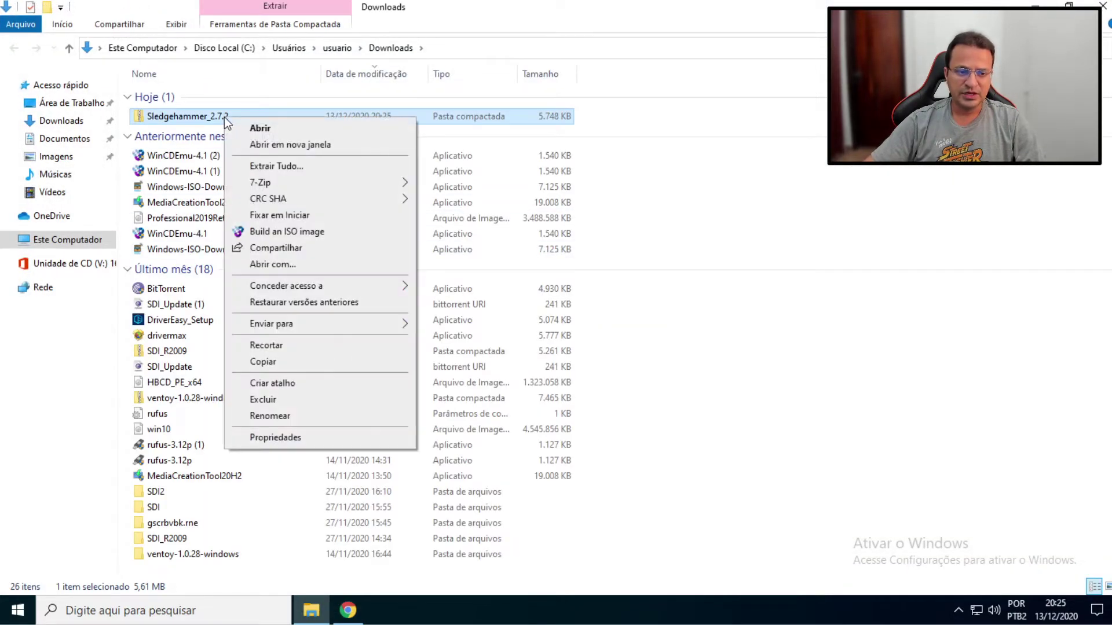
{"action": "left_click", "coordinate": [273, 164]}
{"action": "left_click", "coordinate": [685, 447]}
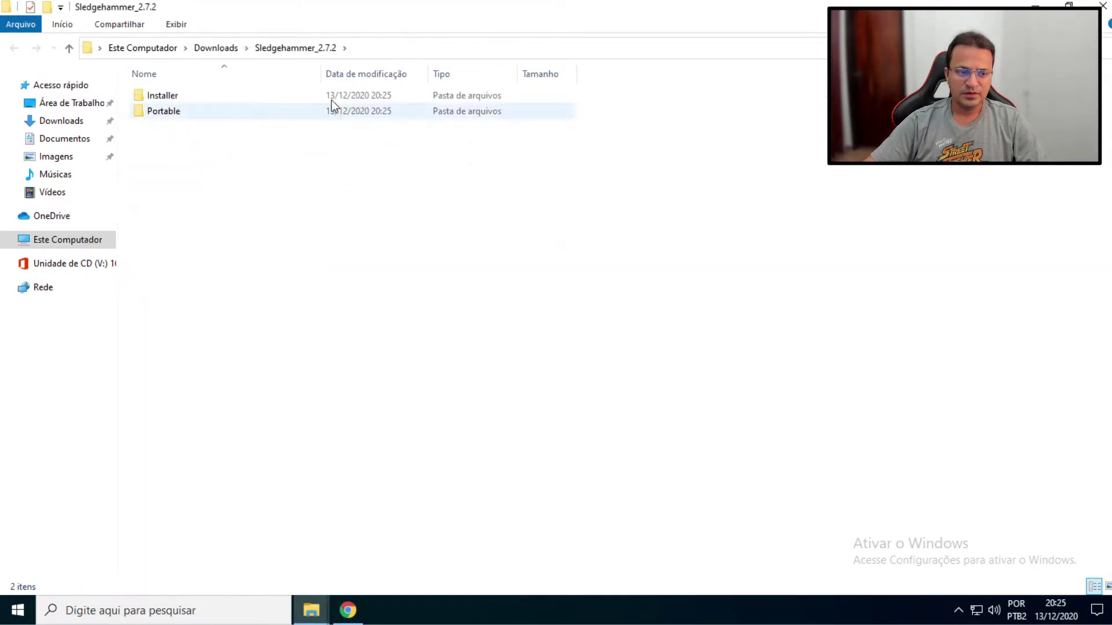
Step: Examine the contents of the Installer and Portable folders inside the extracted Sledgehammer_2.7.2 folder
{"action": "left_click", "coordinate": [184, 107]}
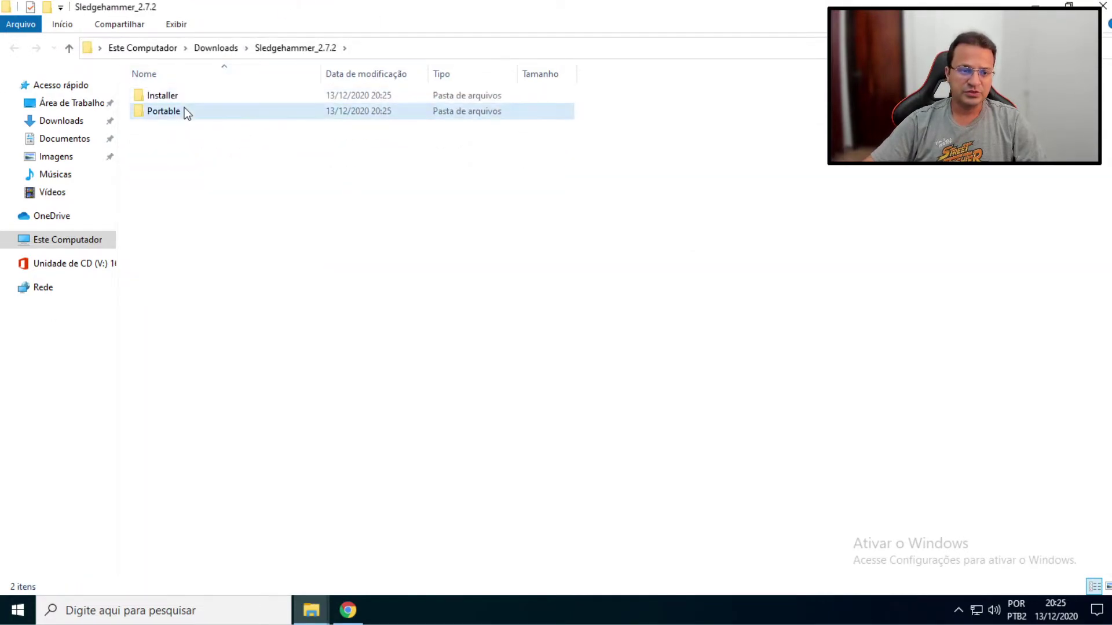
{"action": "double_click", "coordinate": [175, 96]}
{"action": "left_click", "coordinate": [283, 48]}
{"action": "double_click", "coordinate": [182, 109]}
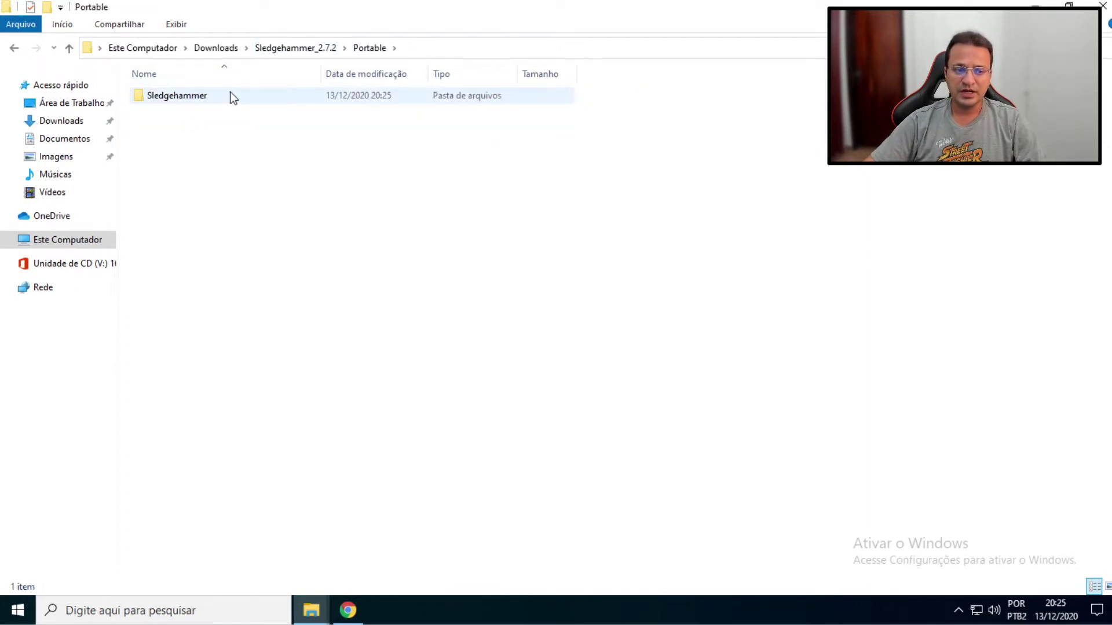
{"action": "double_click", "coordinate": [230, 95]}
{"action": "left_click", "coordinate": [272, 51]}
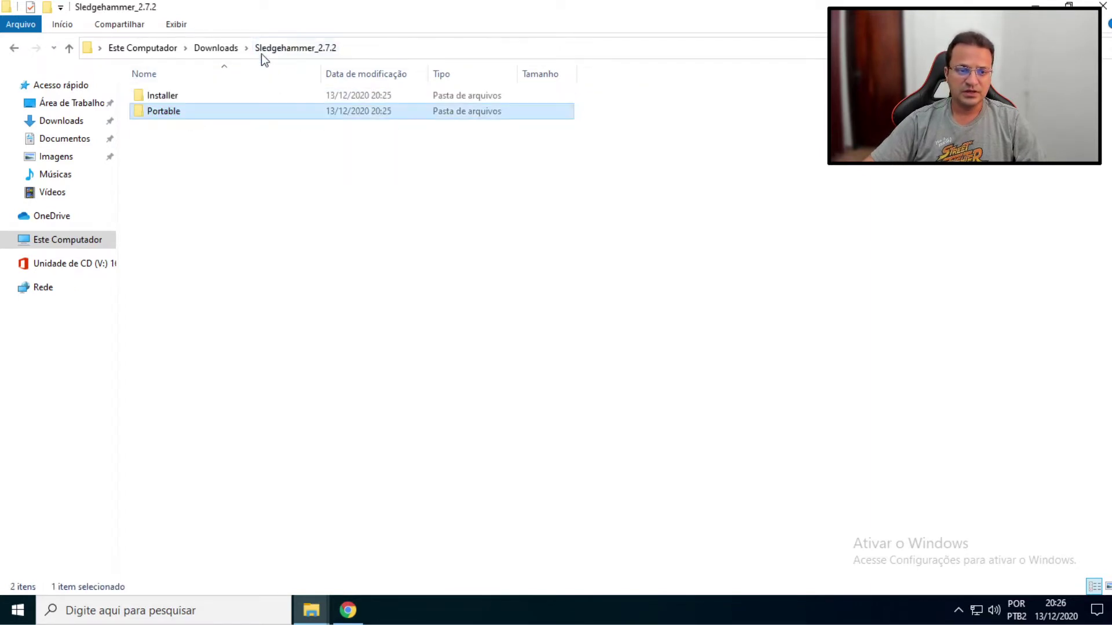
{"action": "left_click", "coordinate": [218, 47]}
{"action": "double_click", "coordinate": [183, 131]}
Step: Run the Sledgehammer_2.7.2 application from the Installer folder and allow it to make changes to the device
{"action": "double_click", "coordinate": [166, 98]}
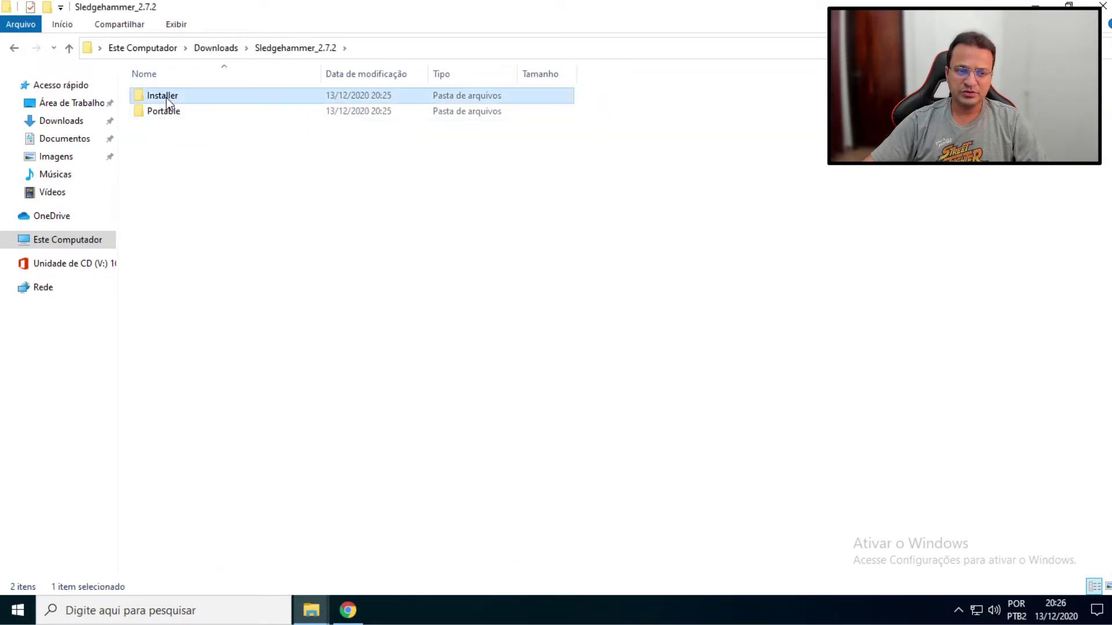
{"action": "left_click", "coordinate": [195, 100]}
{"action": "double_click", "coordinate": [195, 99]}
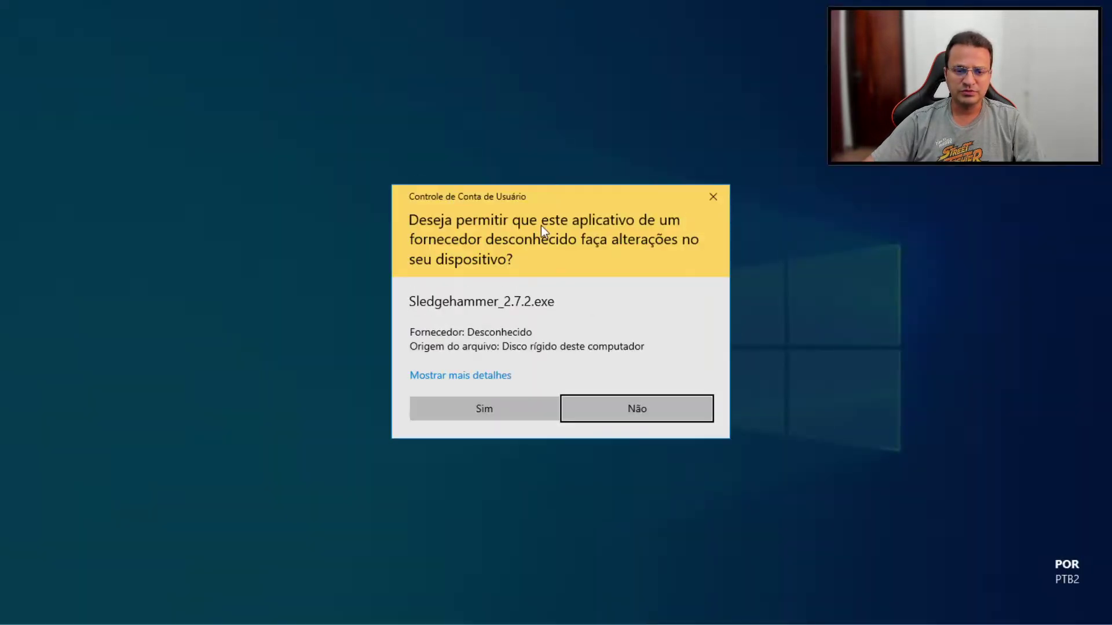
{"action": "left_click", "coordinate": [547, 408]}
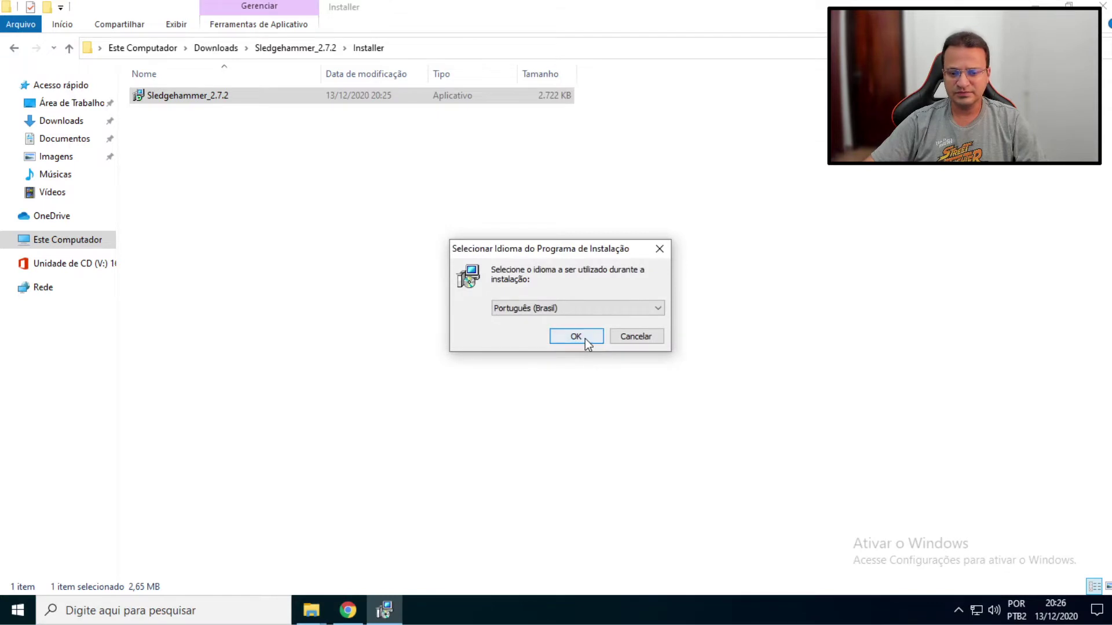
Step: Set up the installer in Português (Brasil) and accept the existing C:\Program Files\Sledgehammer folder as destination
{"action": "left_click", "coordinate": [585, 339]}
{"action": "left_click", "coordinate": [643, 422]}
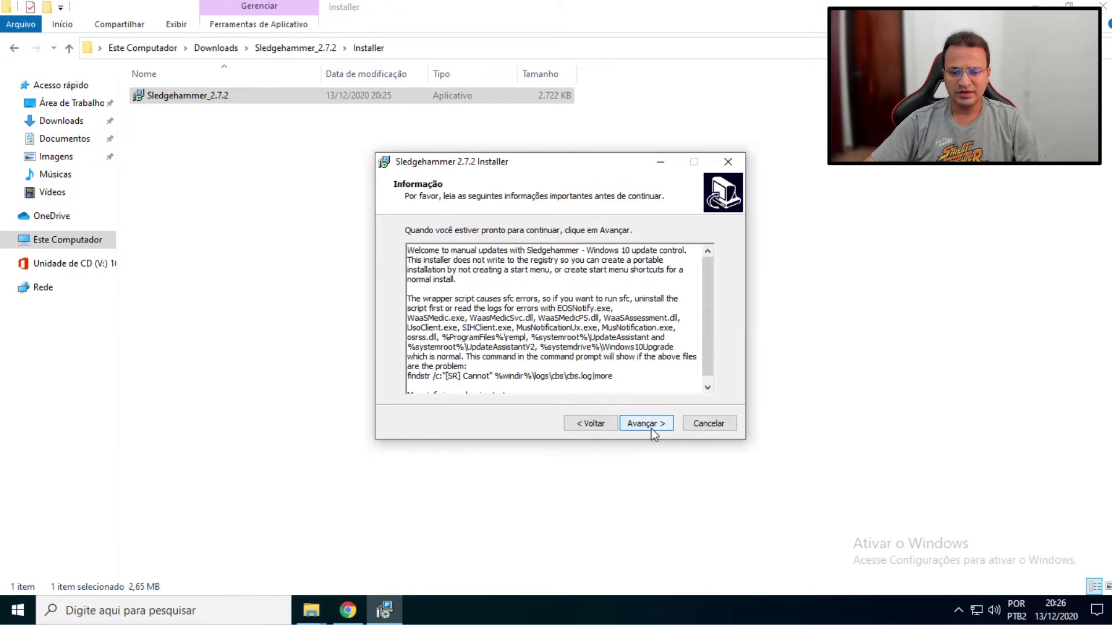
{"action": "left_click", "coordinate": [649, 427]}
{"action": "left_click", "coordinate": [652, 426]}
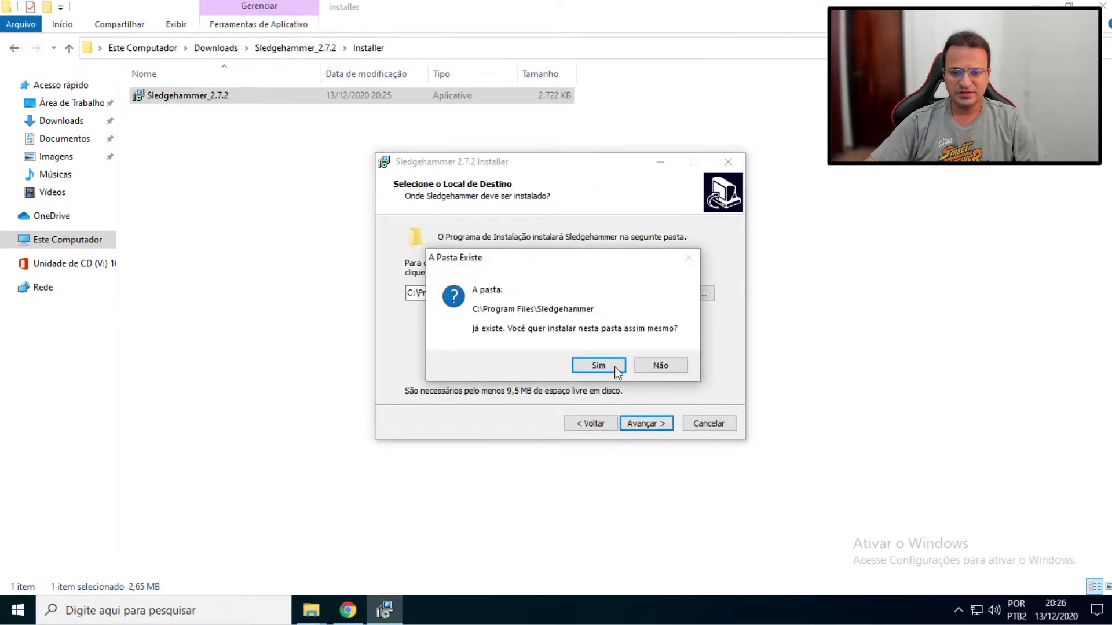
{"action": "left_click", "coordinate": [614, 367]}
Step: Install Sledgehammer with the Sledgehammer Start menu folder and a desktop icon, and finish the setup wizard
{"action": "left_click", "coordinate": [645, 426]}
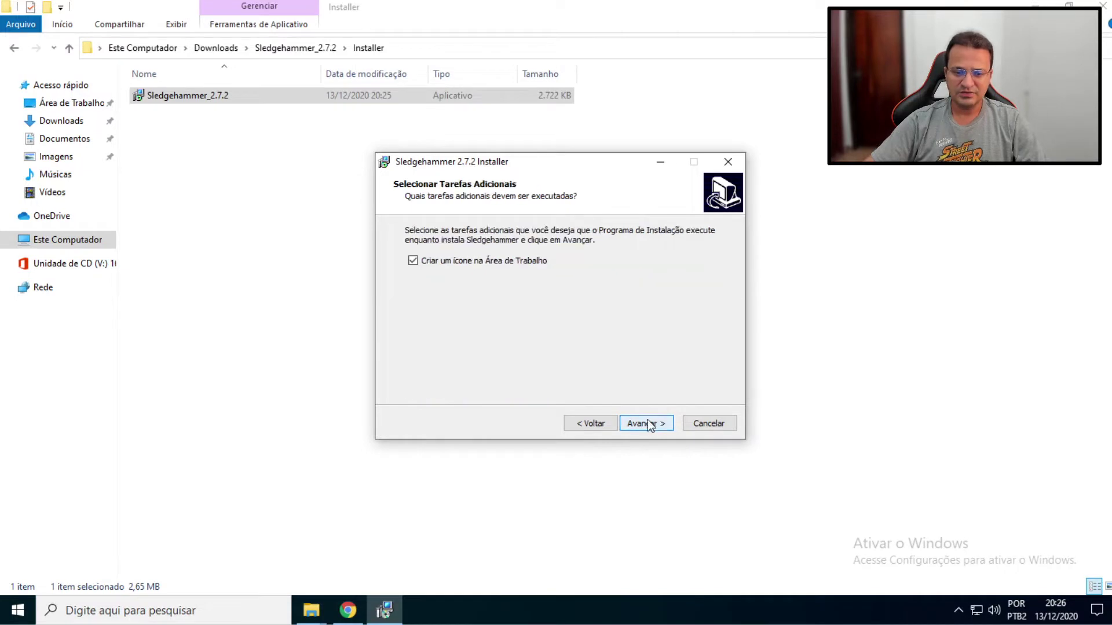
{"action": "left_click", "coordinate": [646, 425]}
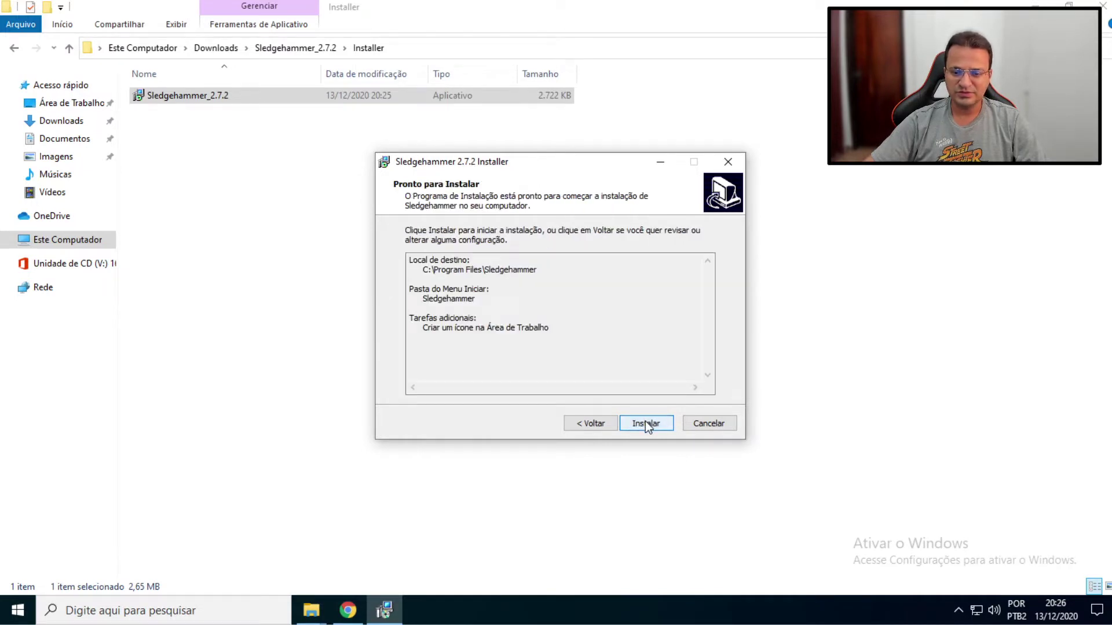
{"action": "left_click", "coordinate": [646, 423]}
{"action": "left_click", "coordinate": [659, 422]}
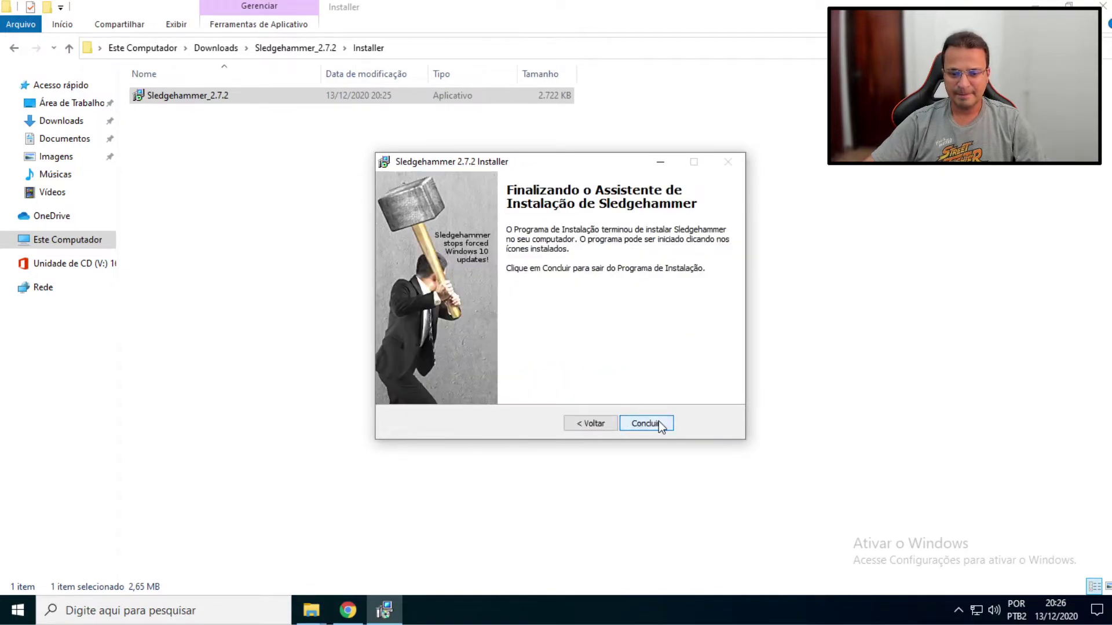
{"action": "left_click", "coordinate": [652, 421]}
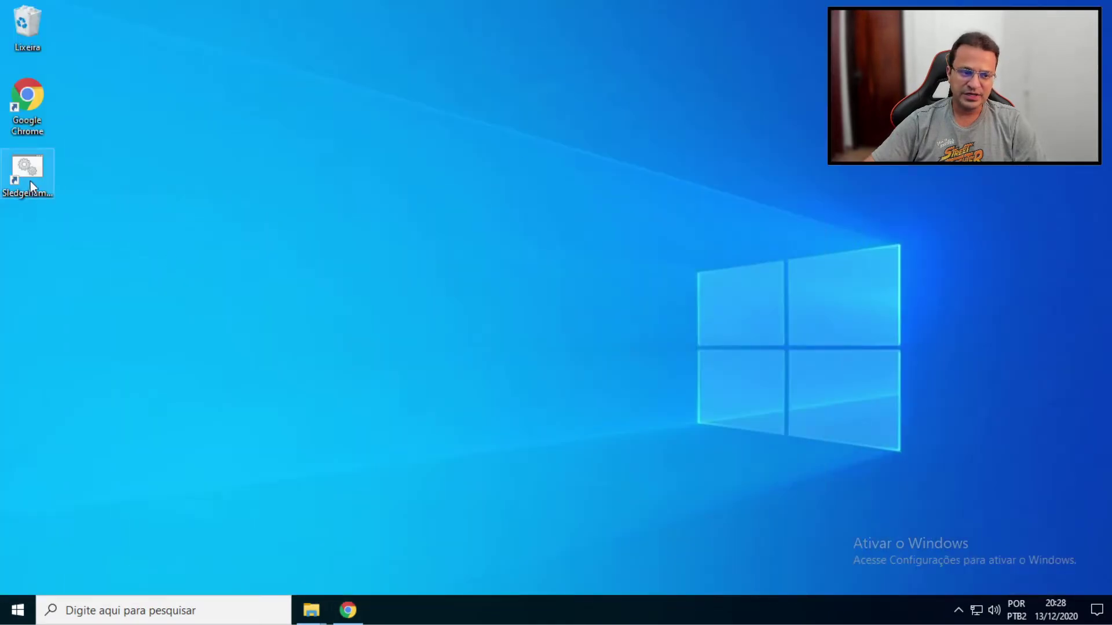
Step: Run Sledgehammer from the desktop with administrator permission to disable Windows 10 updates, and close its window
{"action": "double_click", "coordinate": [29, 185]}
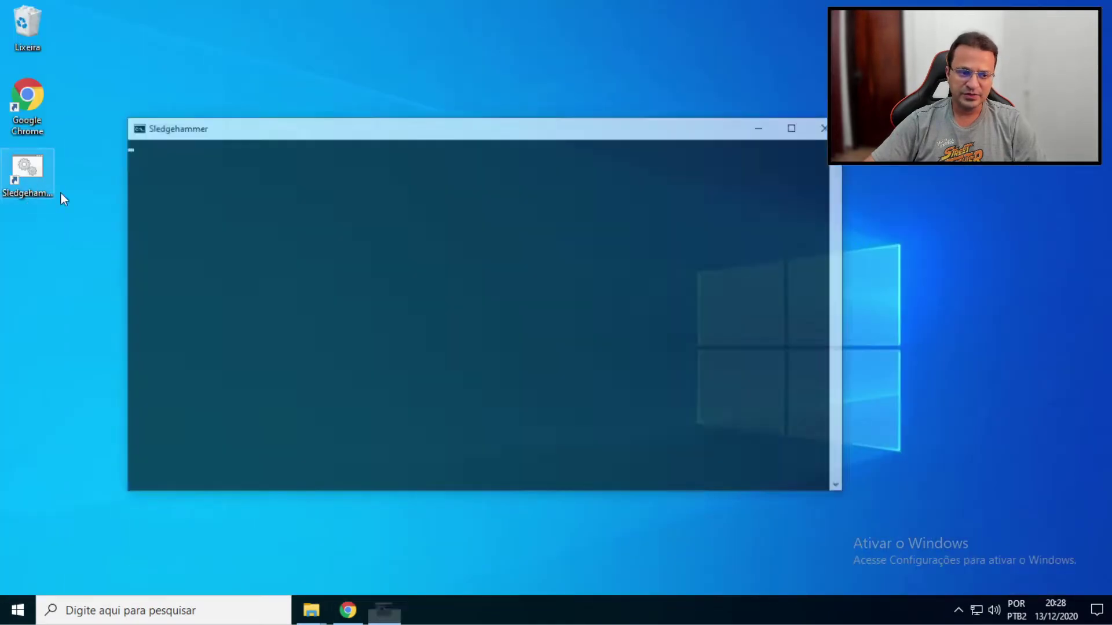
{"action": "left_click", "coordinate": [484, 398]}
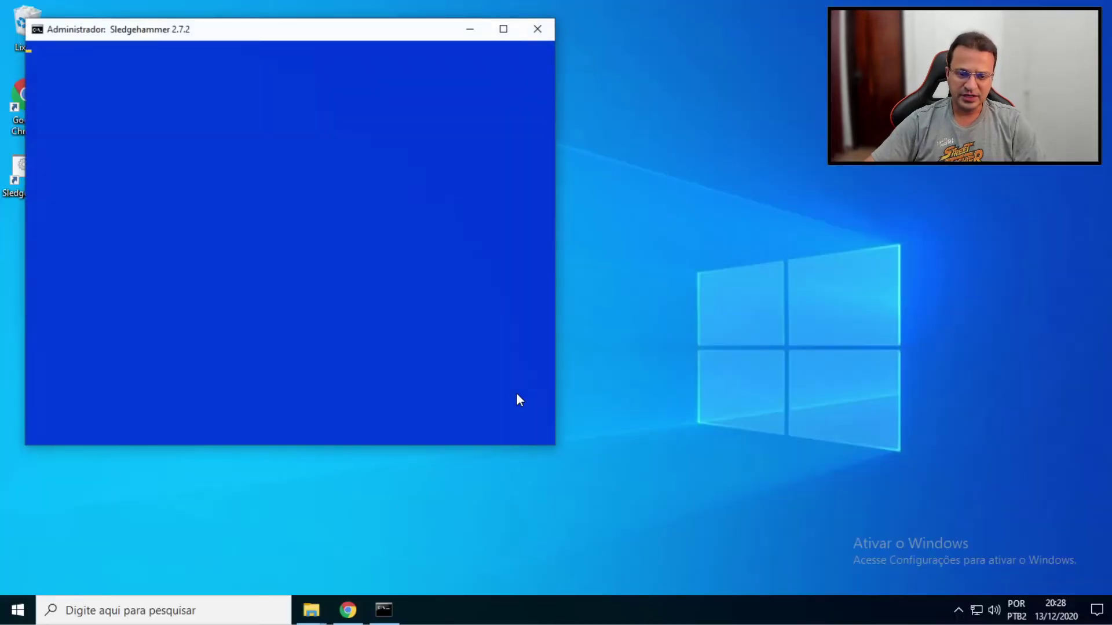
{"action": "left_click_drag", "start_coordinate": [375, 33], "coordinate": [488, 79]}
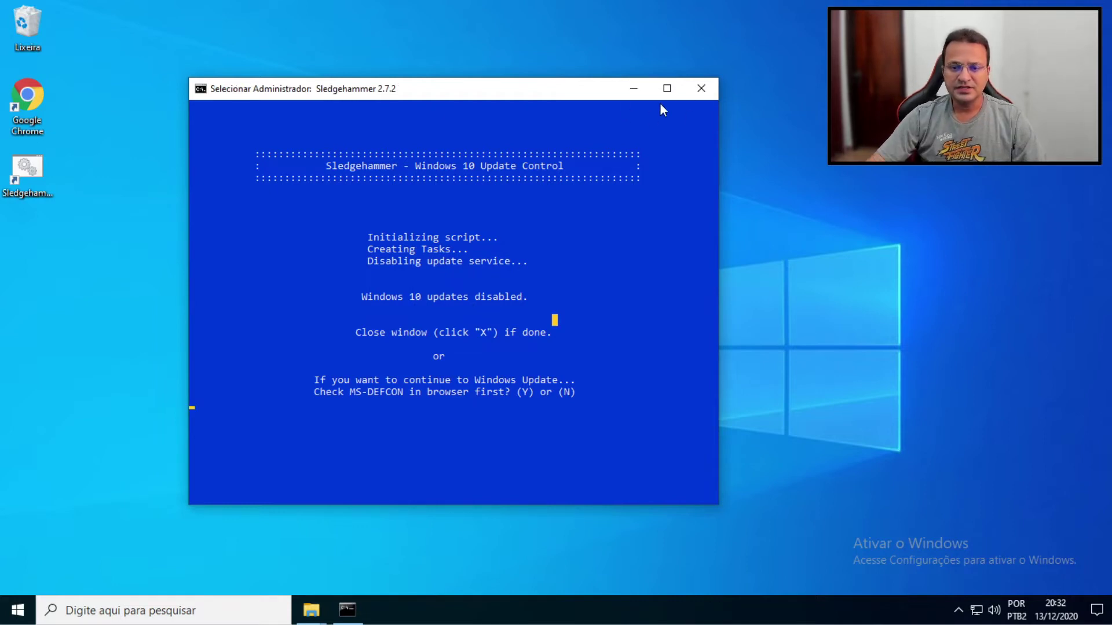
{"action": "left_click", "coordinate": [698, 91]}
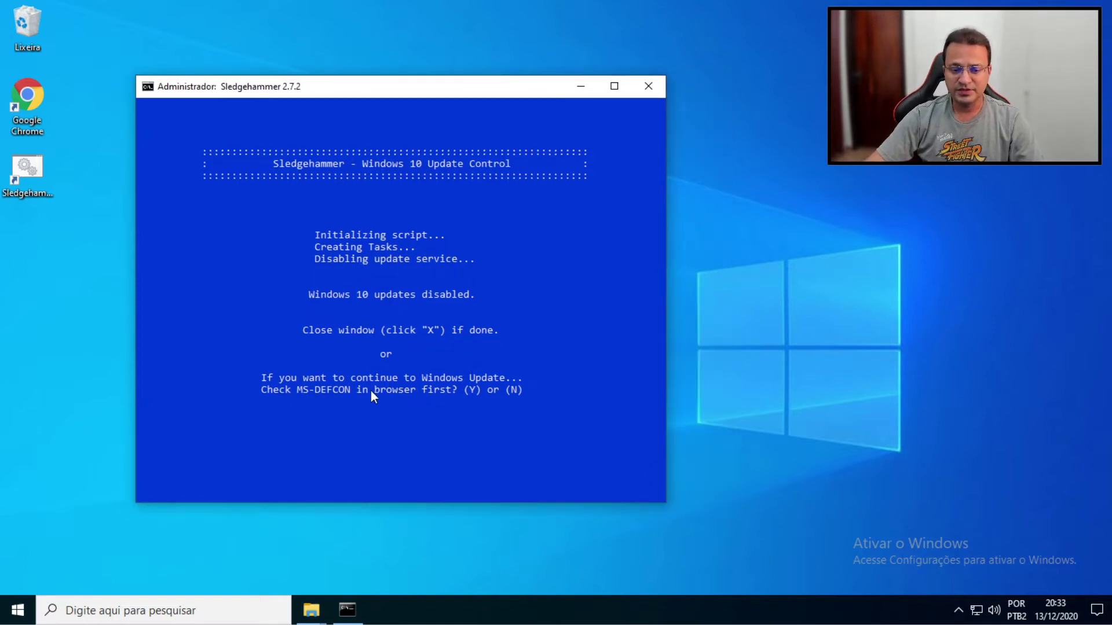
Step: Decline Sledgehammer's MS-DEFCON browser check and, in the configurator, enable the update service temporarily for the Windows Store
{"action": "key", "text": "n"}
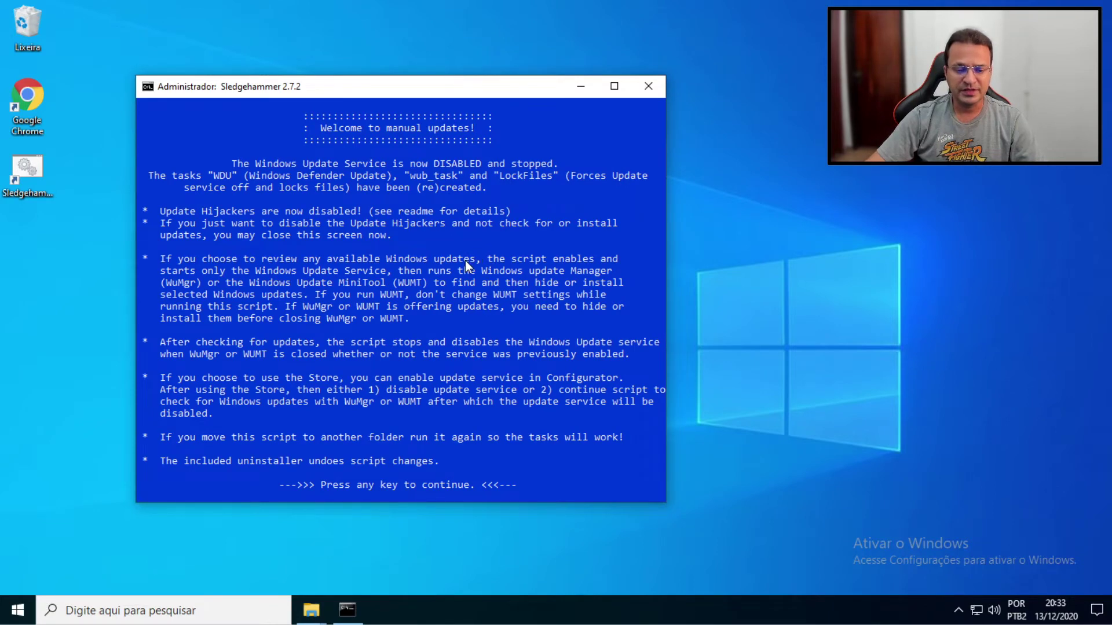
{"action": "key", "text": "Return"}
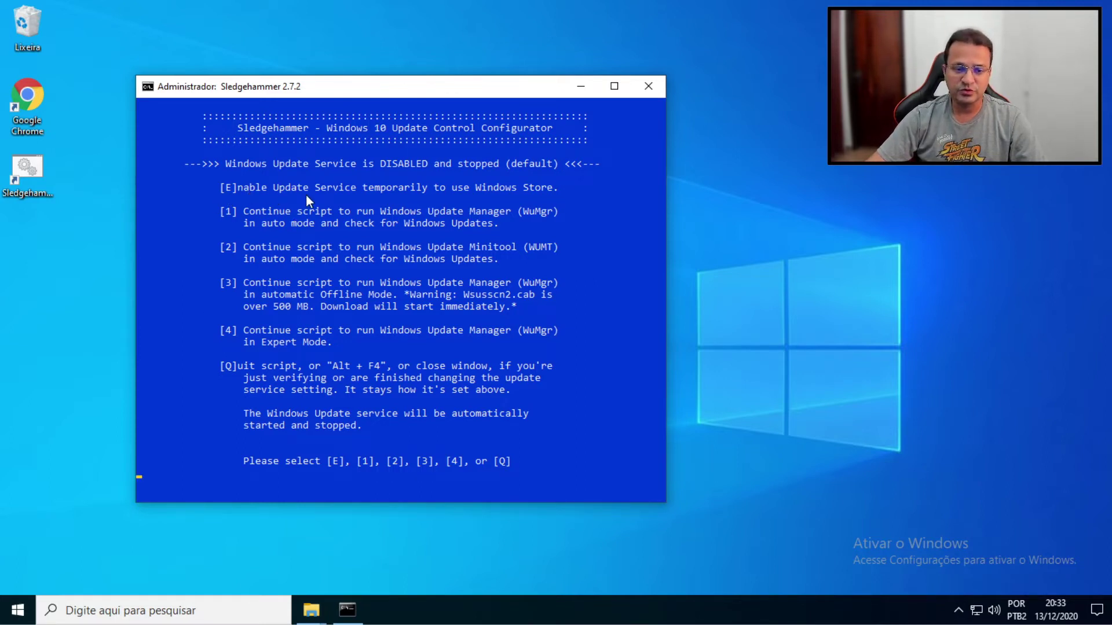
{"action": "key", "text": "e"}
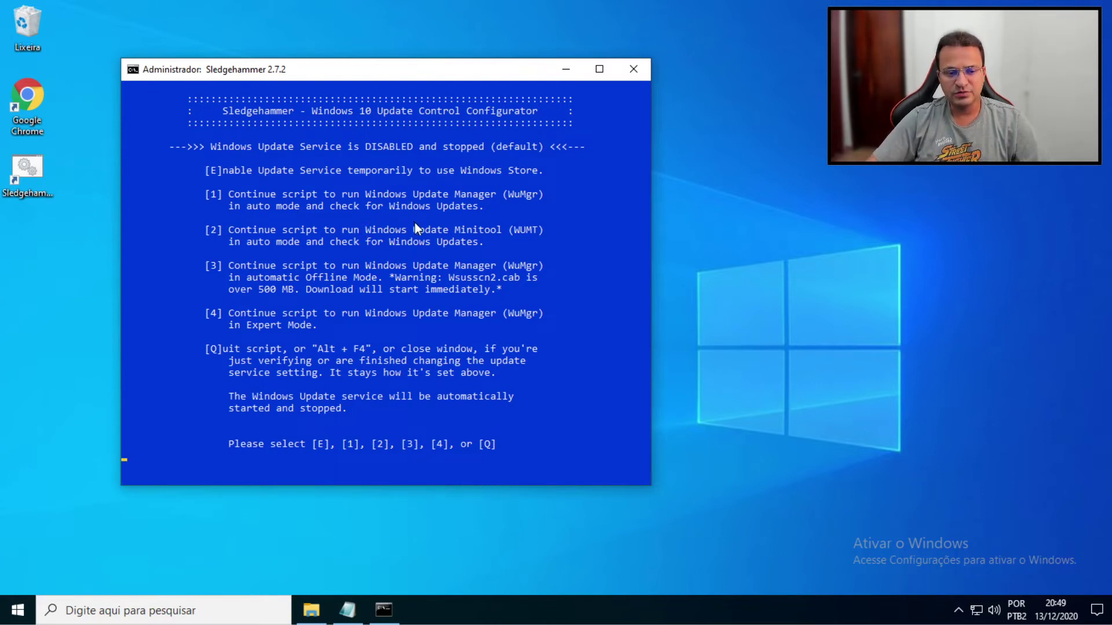
Step: Run Windows Update Manager (WuMgr) in auto mode, check for updates and install only the critical update KB4023057
{"action": "key", "text": "1"}
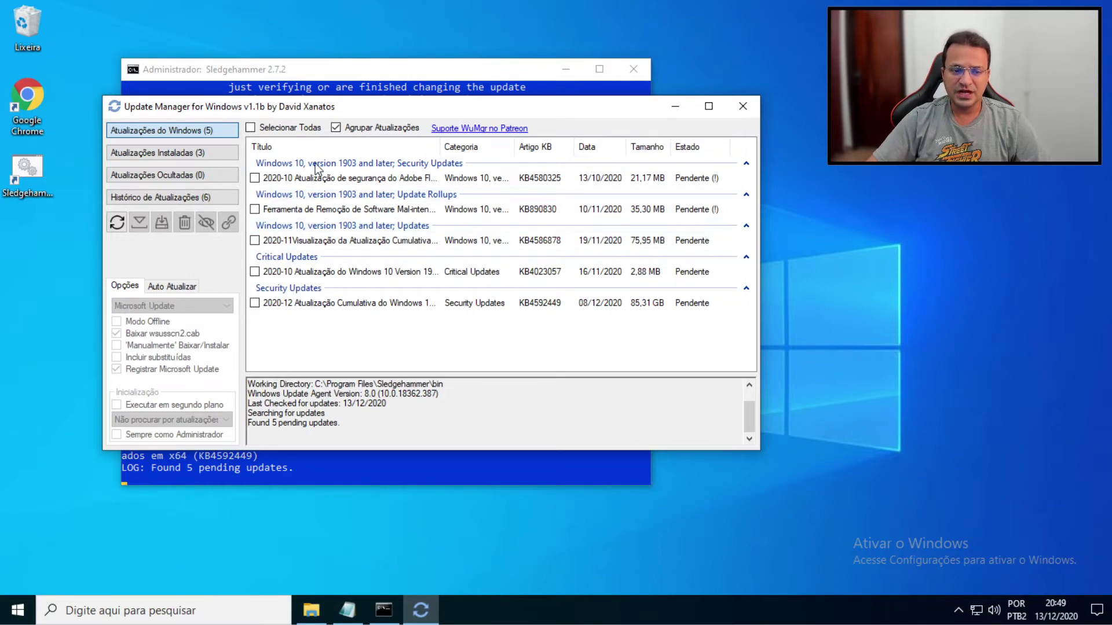
{"action": "left_click", "coordinate": [119, 224]}
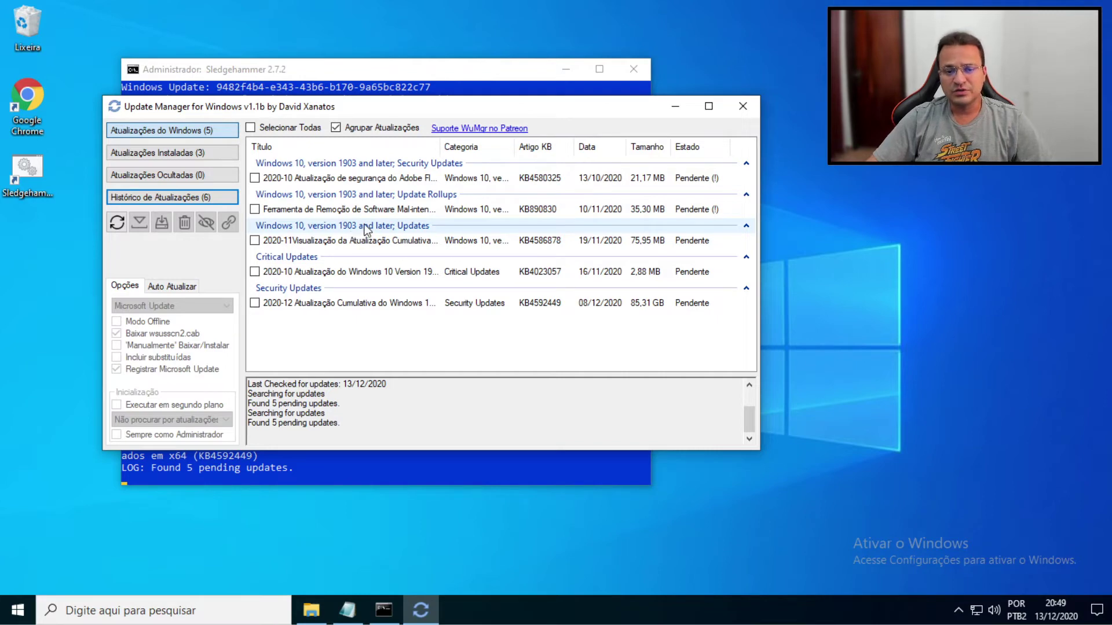
{"action": "left_click", "coordinate": [255, 272]}
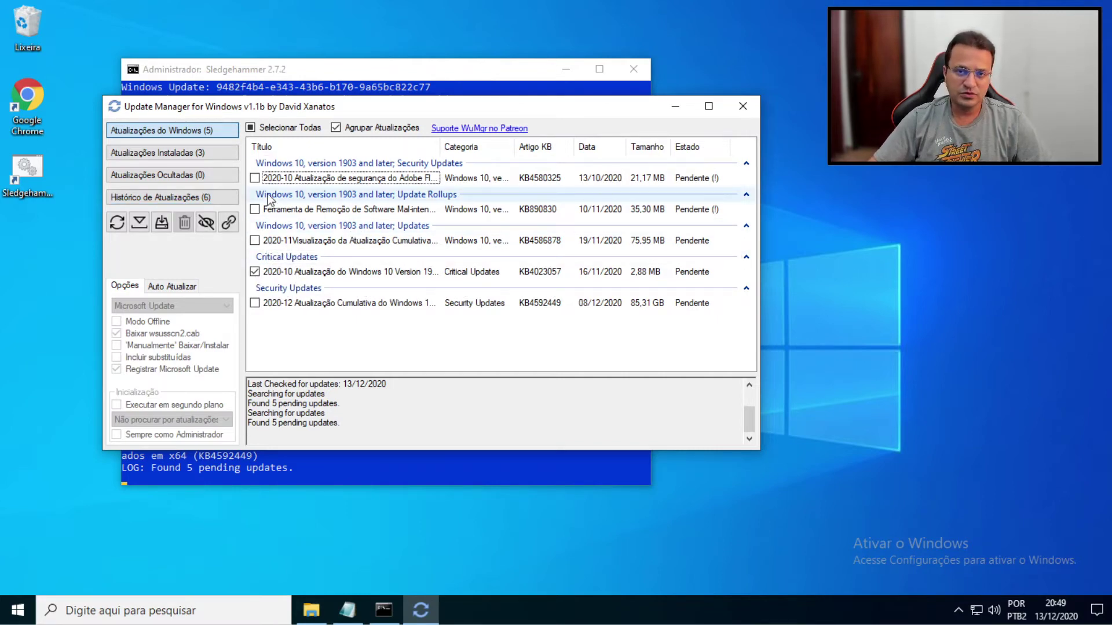
{"action": "left_click", "coordinate": [162, 224]}
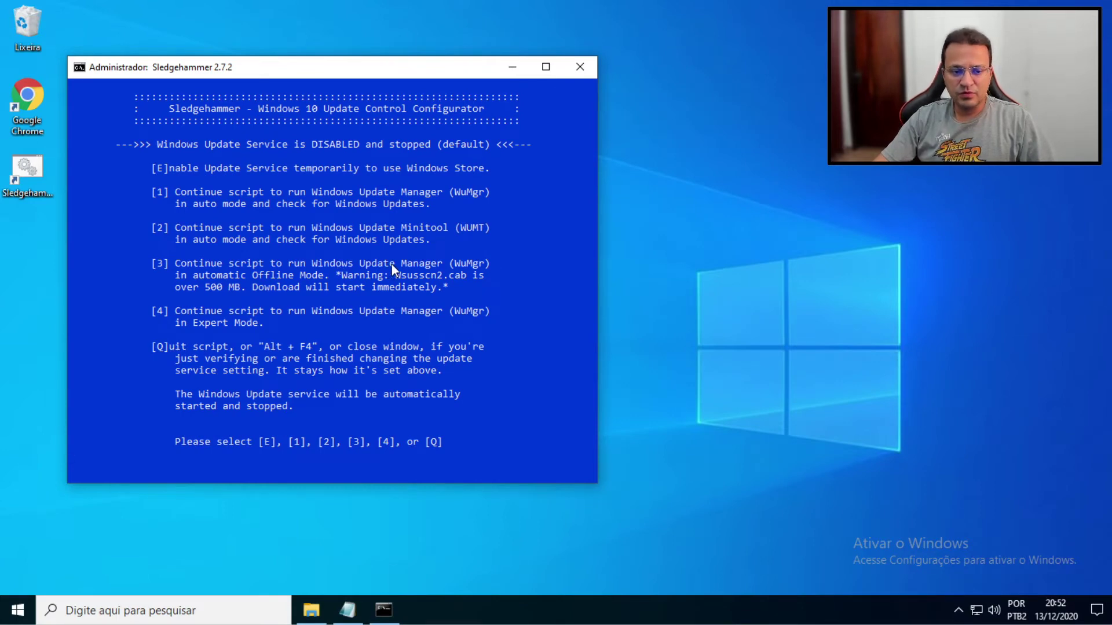
Step: Run Windows Update MiniTool (WUMT) in auto mode and install only the 2020-10 Adobe Flash Player security update
{"action": "key", "text": "2"}
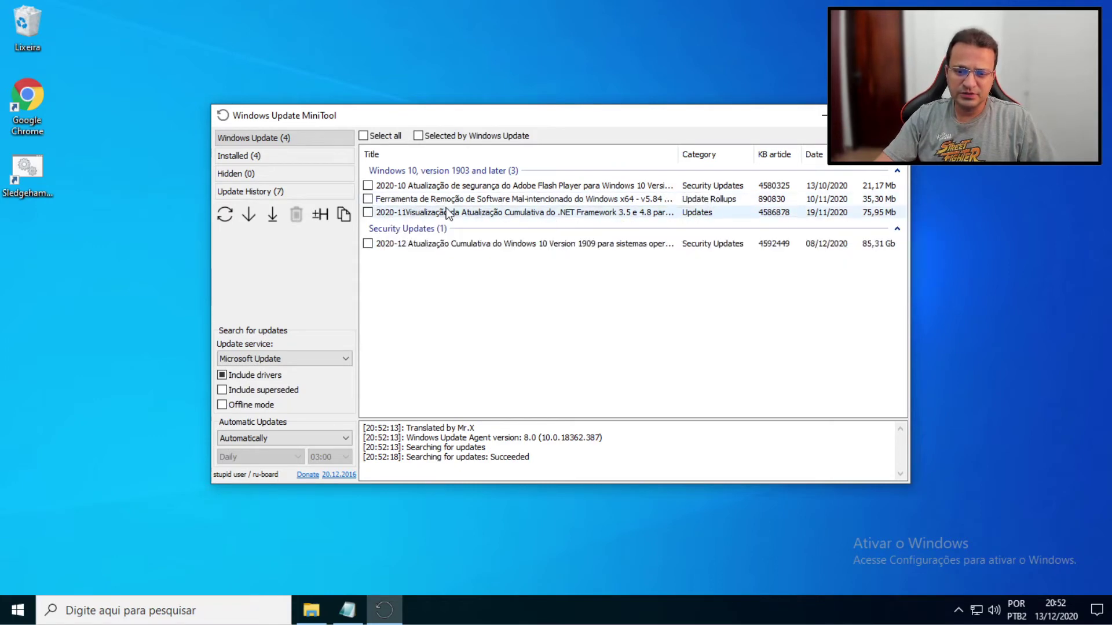
{"action": "left_click", "coordinate": [367, 185]}
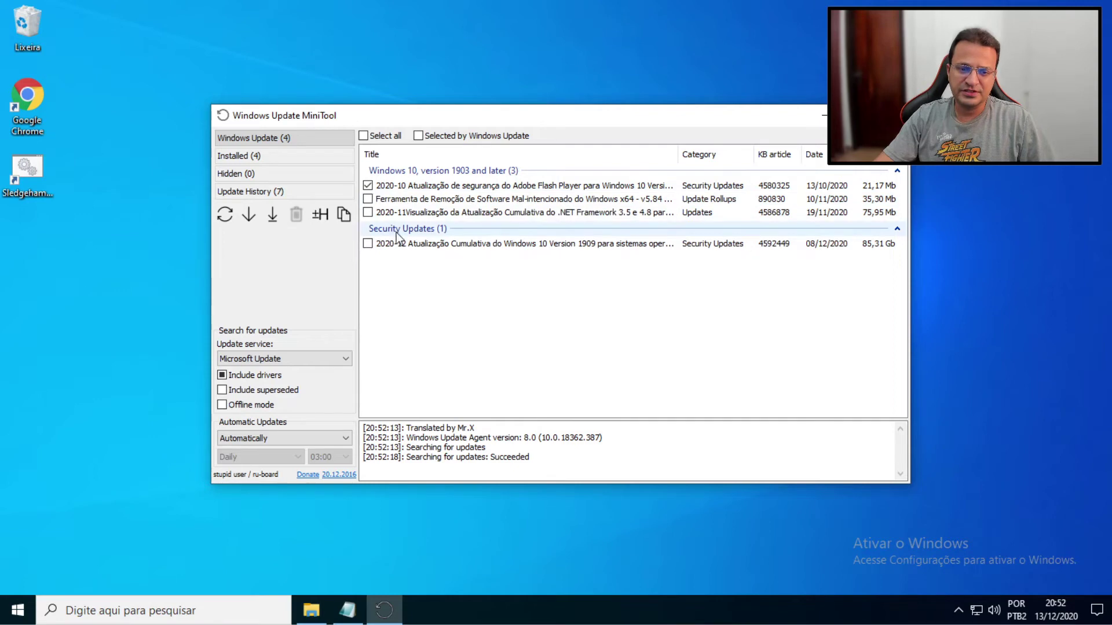
{"action": "left_click", "coordinate": [272, 217]}
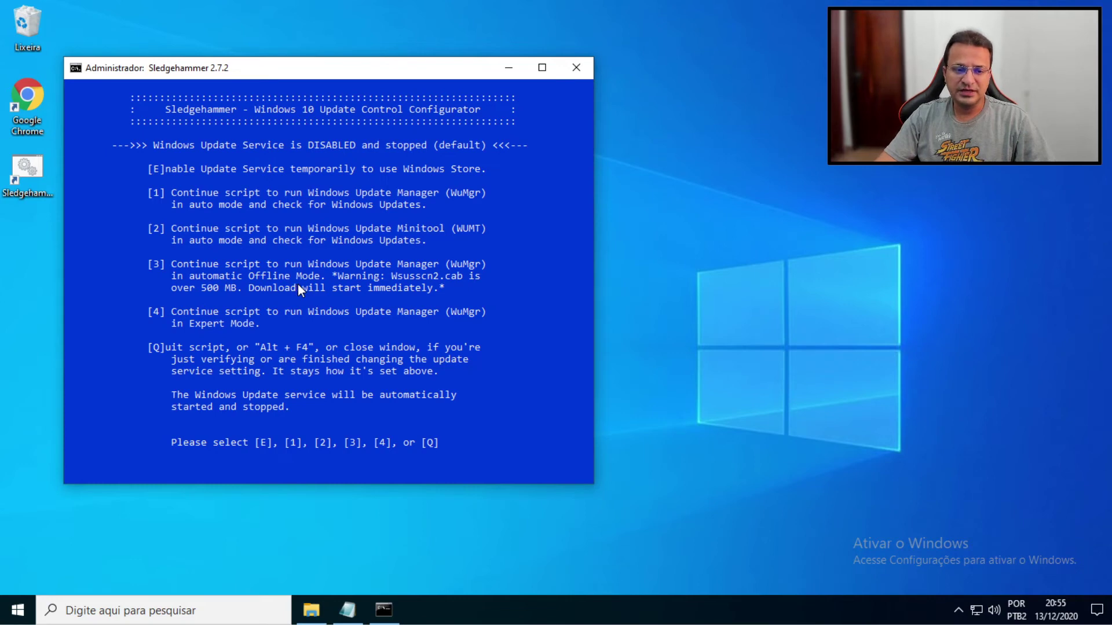
Step: Run Windows Update Manager (WuMgr) in automatic Offline Mode from the configurator and highlight wsusscn2.cab in its log
{"action": "key", "text": "3"}
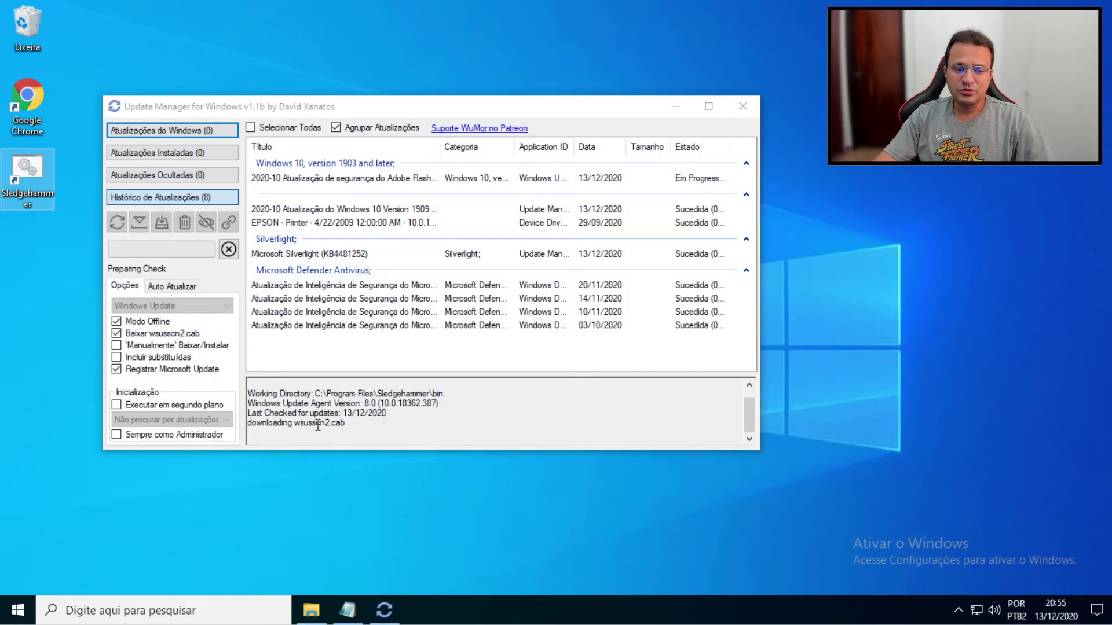
{"action": "left_click_drag", "start_coordinate": [295, 423], "coordinate": [346, 423]}
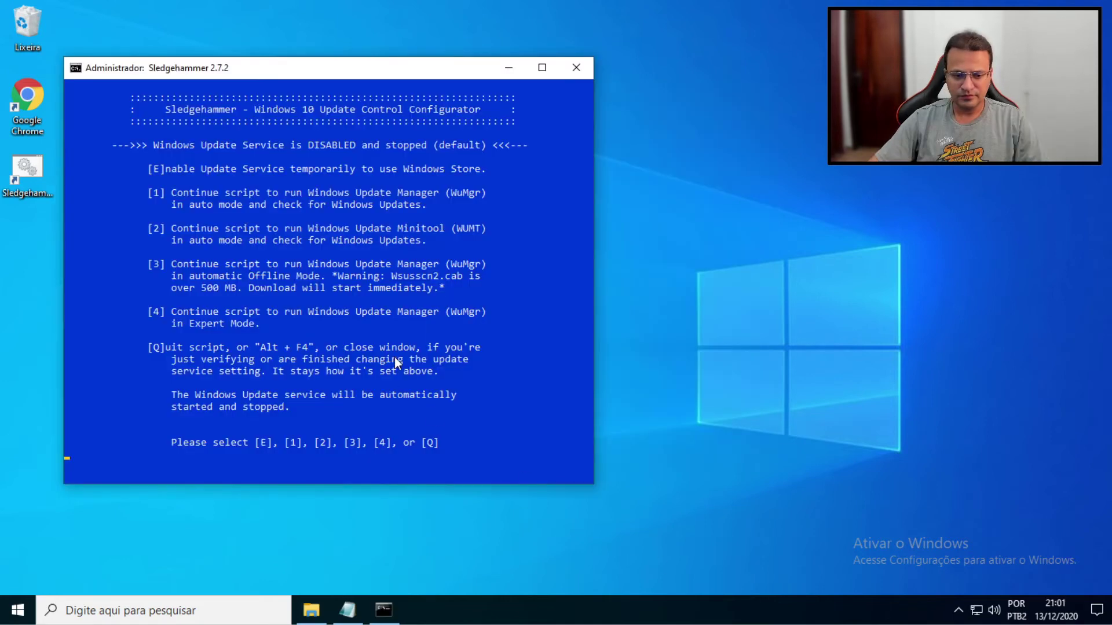
Step: Run Windows Update Manager (WuMgr) in Expert Mode from the configurator and search for updates manually
{"action": "left_click", "coordinate": [395, 357]}
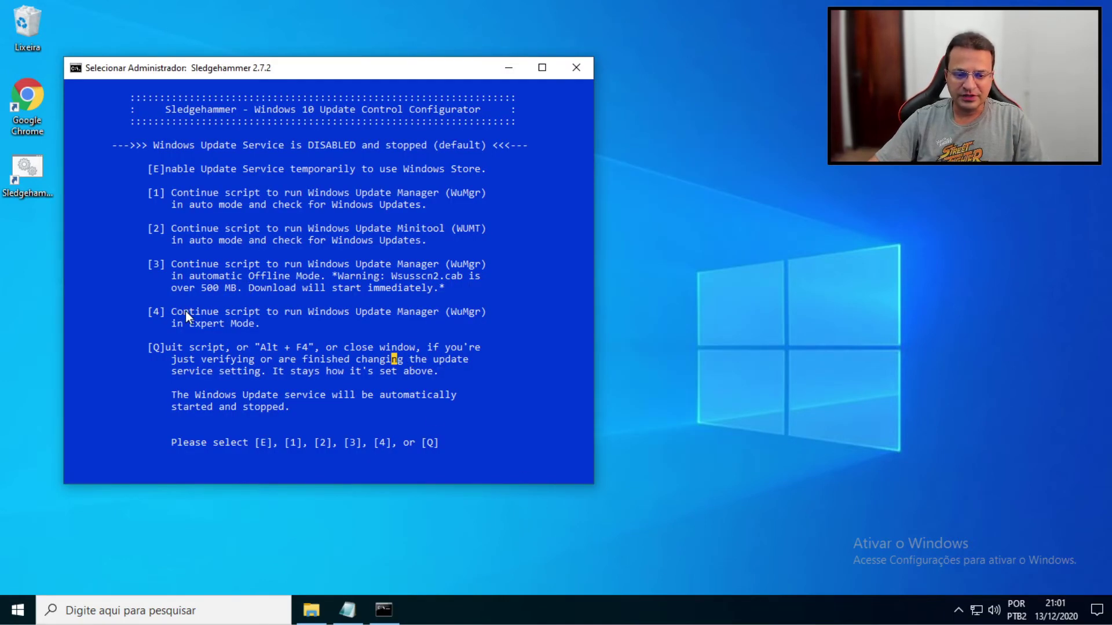
{"action": "right_click", "coordinate": [149, 193]}
{"action": "key", "text": "1"}
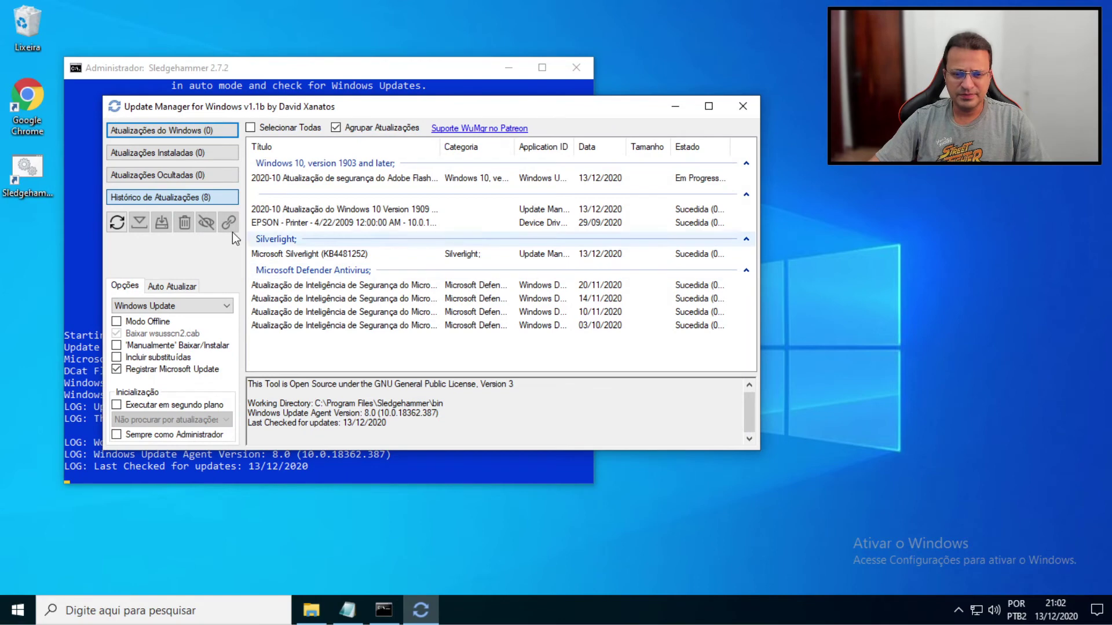
{"action": "left_click", "coordinate": [118, 223]}
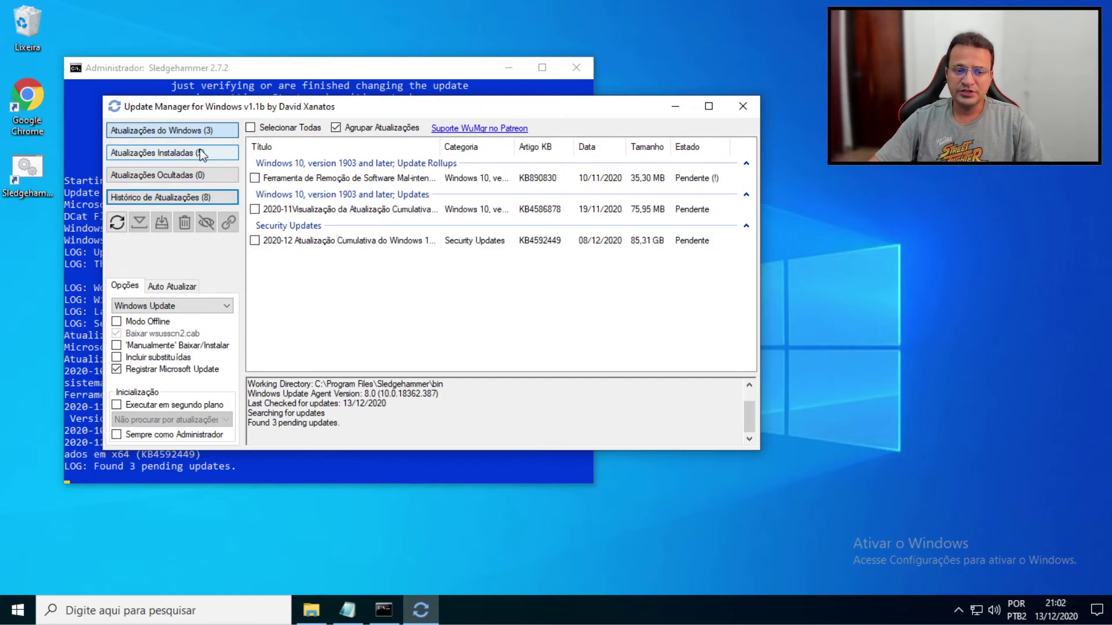
Step: View the installed updates, return to the pending Windows updates and select only the malicious software removal tool update KB890830
{"action": "left_click", "coordinate": [170, 153]}
{"action": "left_click", "coordinate": [180, 129]}
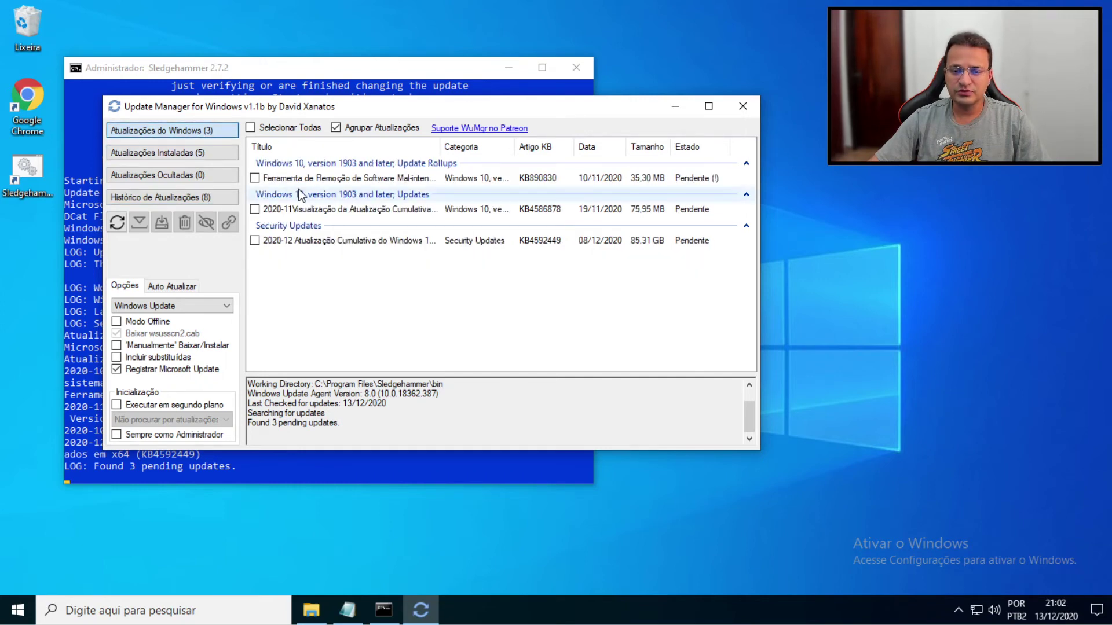
{"action": "left_click", "coordinate": [254, 178]}
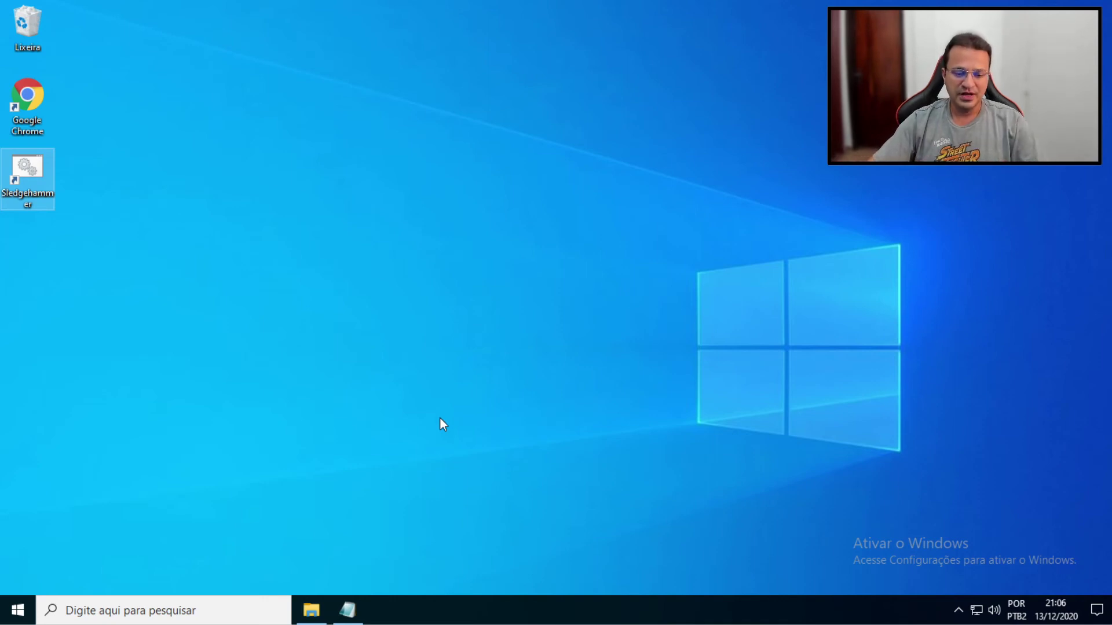
Step: Open the Sledgehammer shortcut's file location and select the Uninstaller_undo-all-script-changes script in the uninstall folder
{"action": "right_click", "coordinate": [30, 169]}
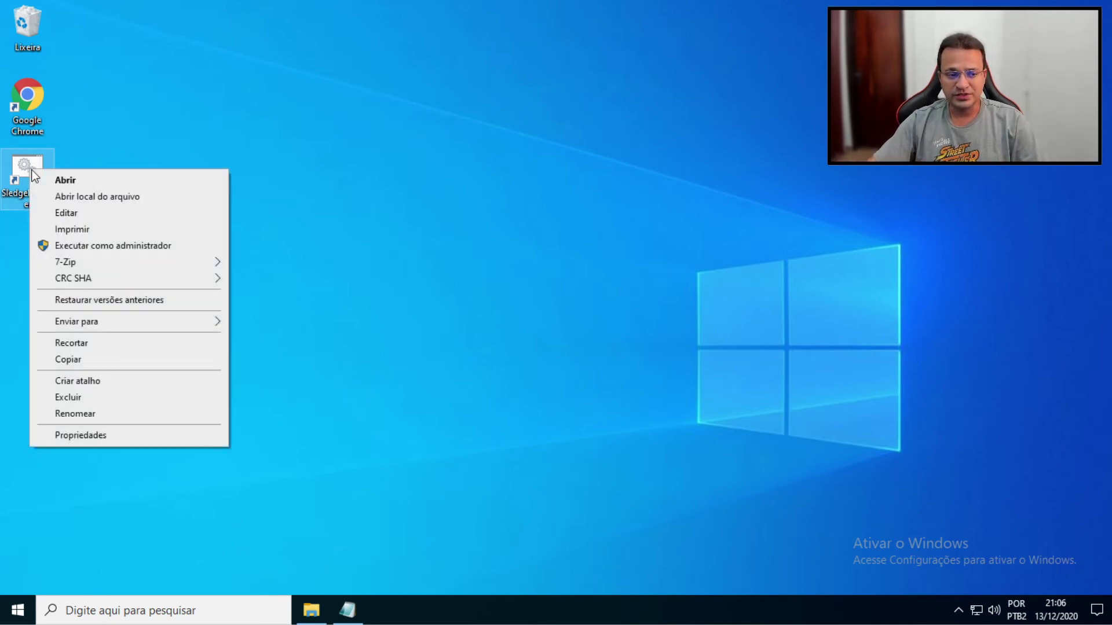
{"action": "left_click", "coordinate": [85, 197]}
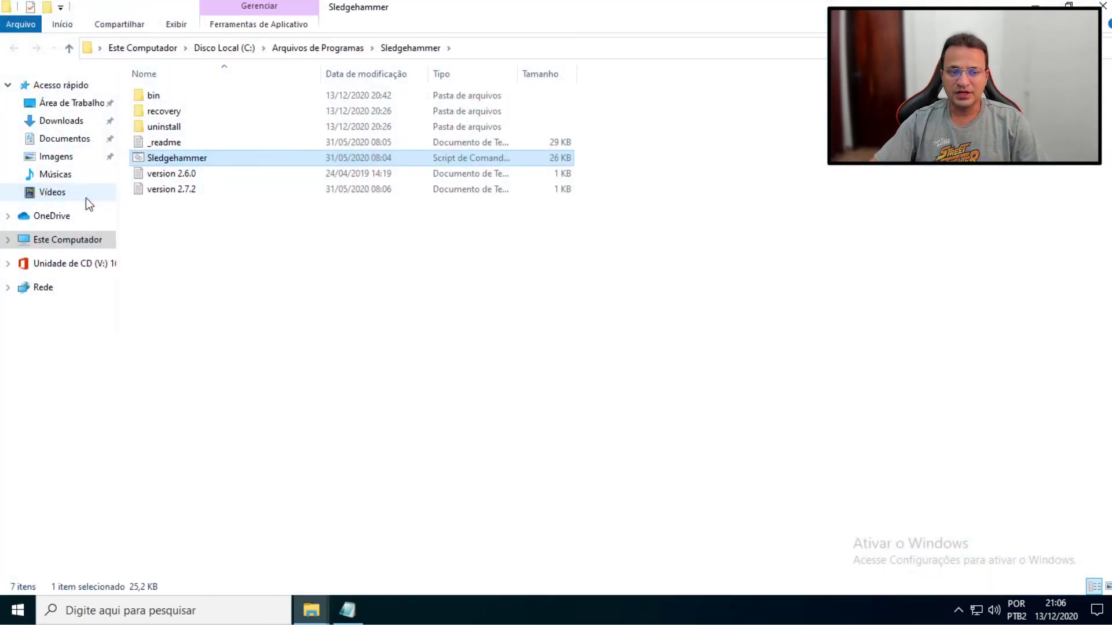
{"action": "double_click", "coordinate": [175, 126]}
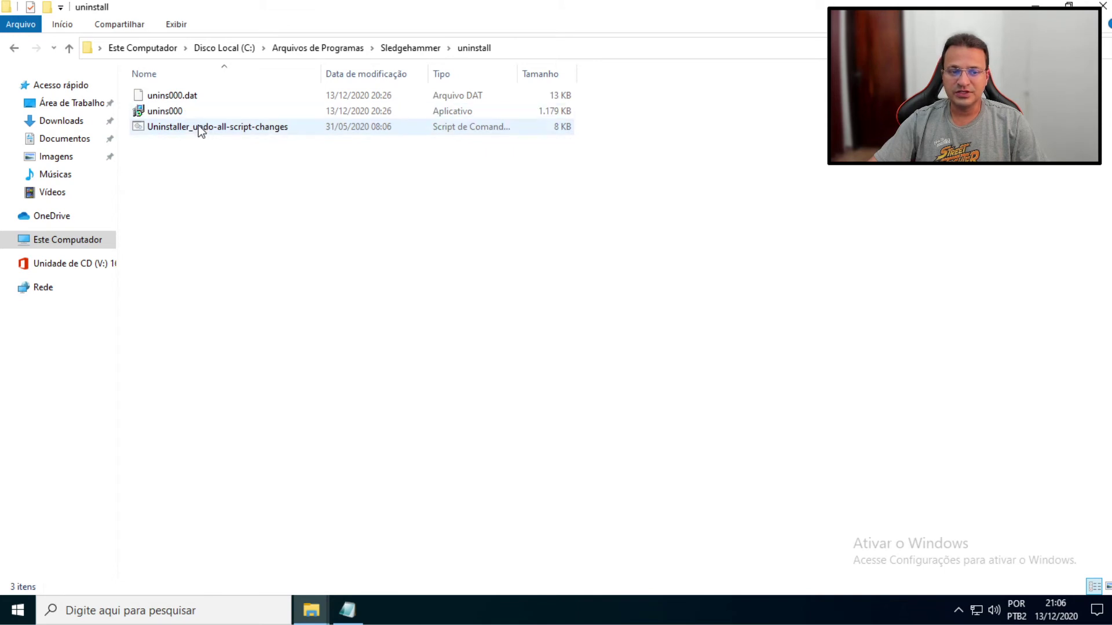
{"action": "left_click", "coordinate": [177, 126]}
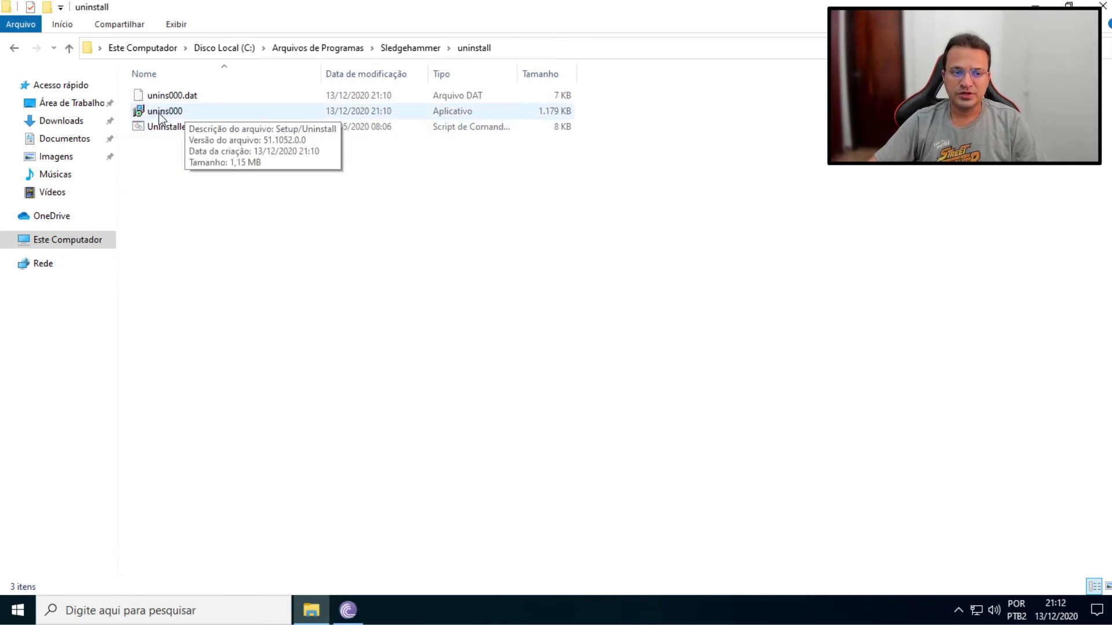
Step: Run unins000 with administrator permission to remove Sledgehammer and all its components, and close the folder window
{"action": "double_click", "coordinate": [159, 114]}
{"action": "left_click", "coordinate": [486, 409]}
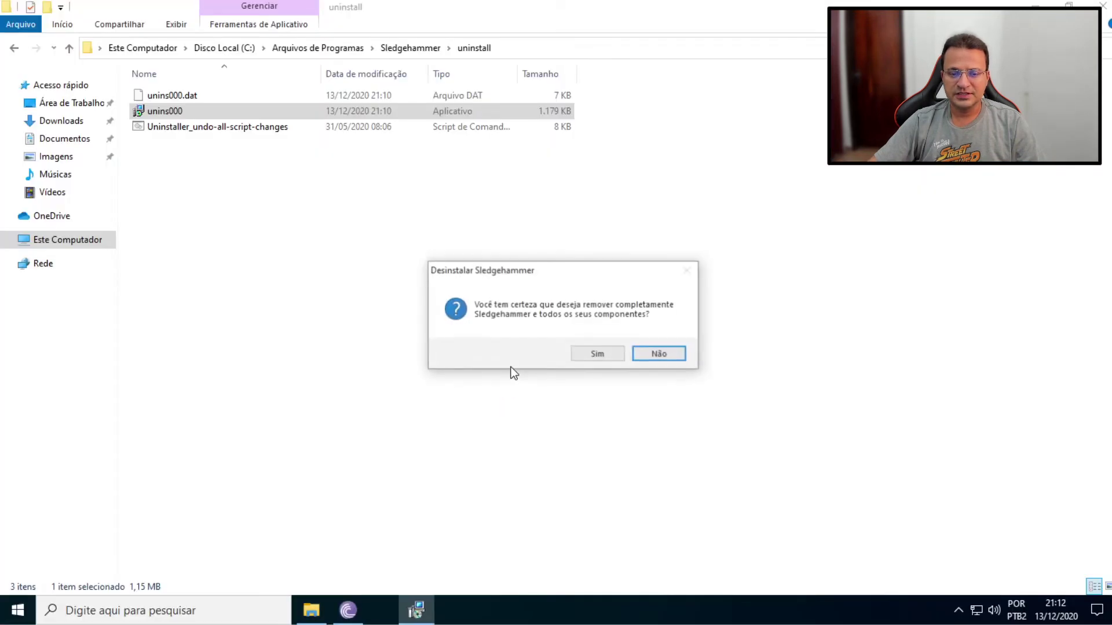
{"action": "left_click", "coordinate": [606, 355]}
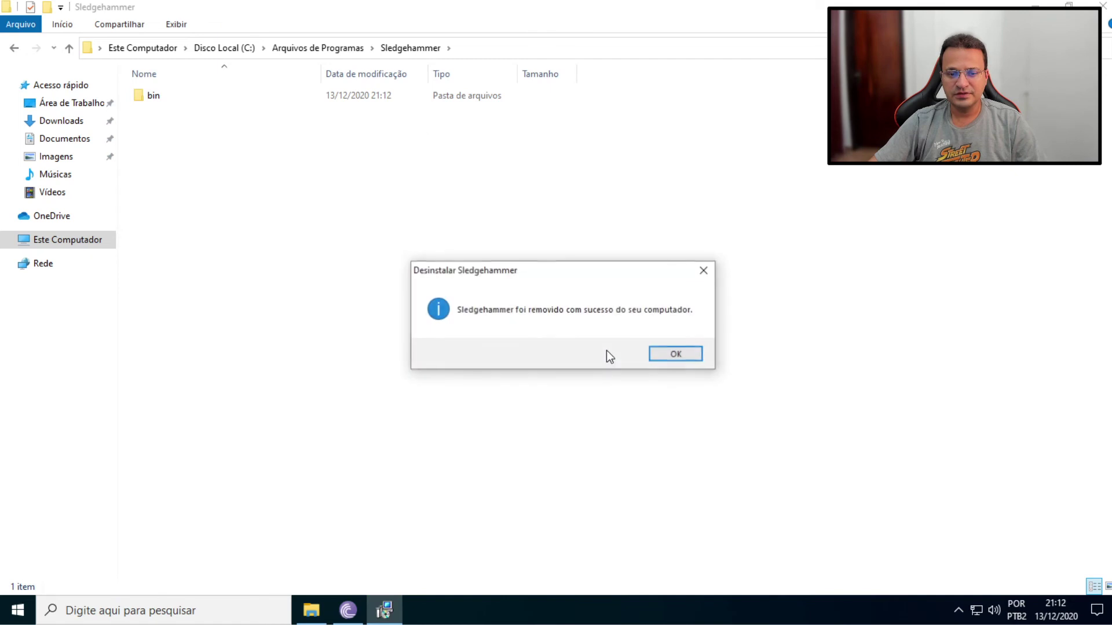
{"action": "left_click", "coordinate": [672, 354]}
{"action": "left_click", "coordinate": [1104, 5]}
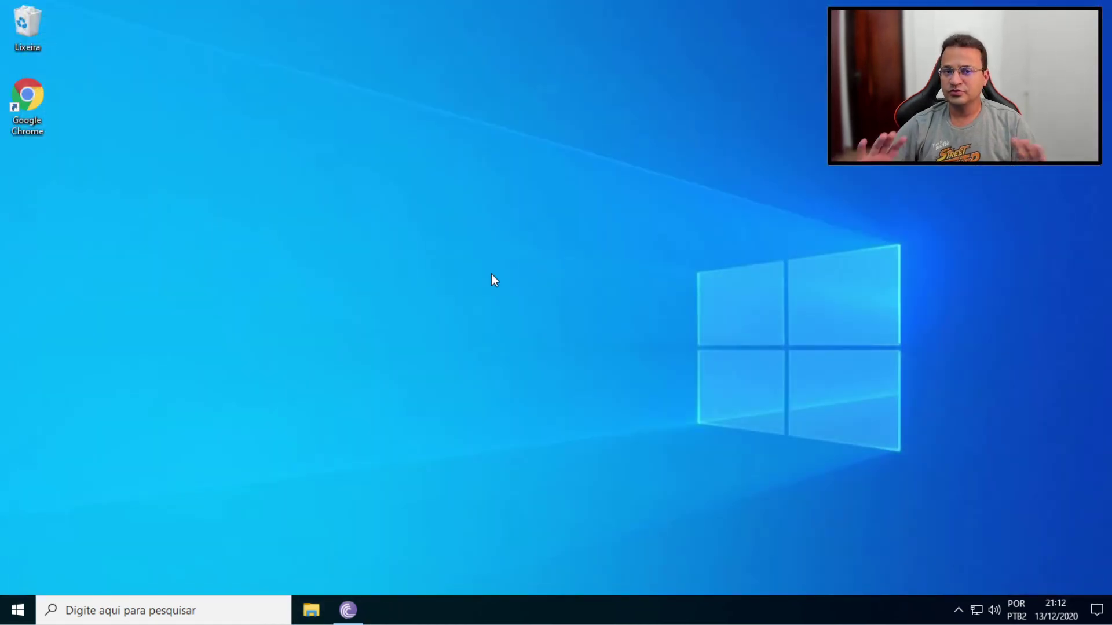
Step: Search Windows for "windows update", open the update settings and check for updates
{"action": "left_click", "coordinate": [199, 612]}
{"action": "type", "text": "windows update"}
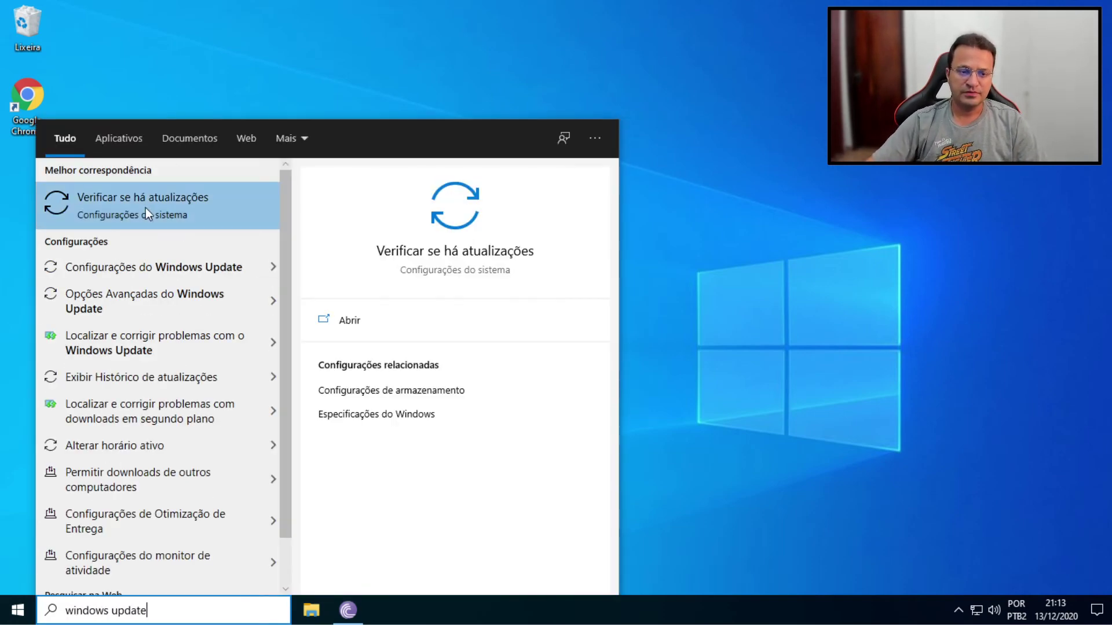
{"action": "left_click", "coordinate": [144, 209]}
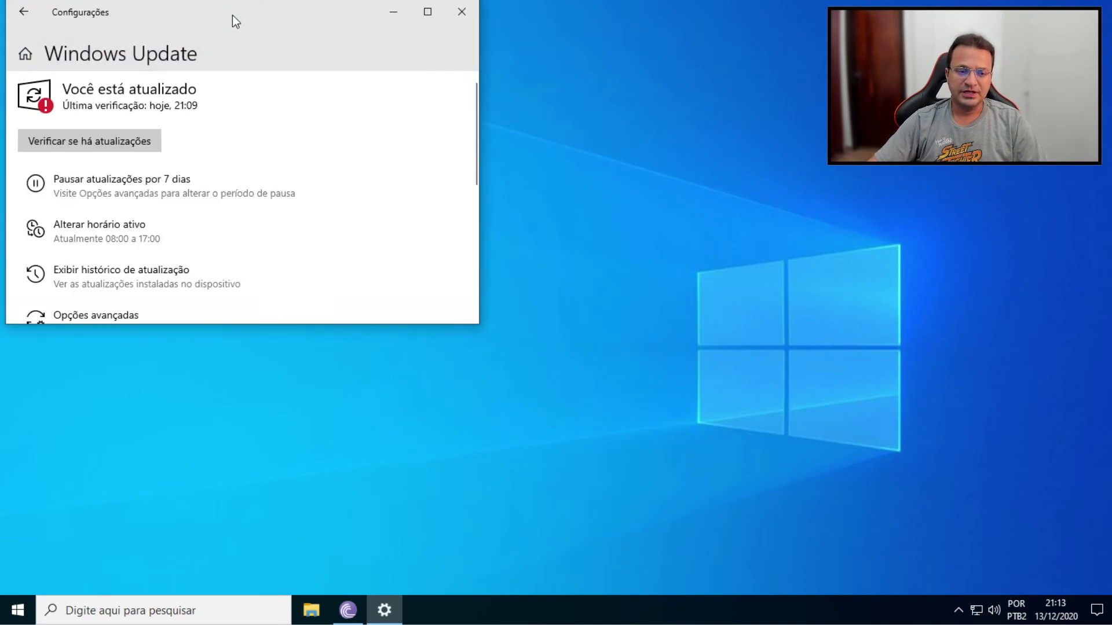
{"action": "left_click", "coordinate": [104, 141]}
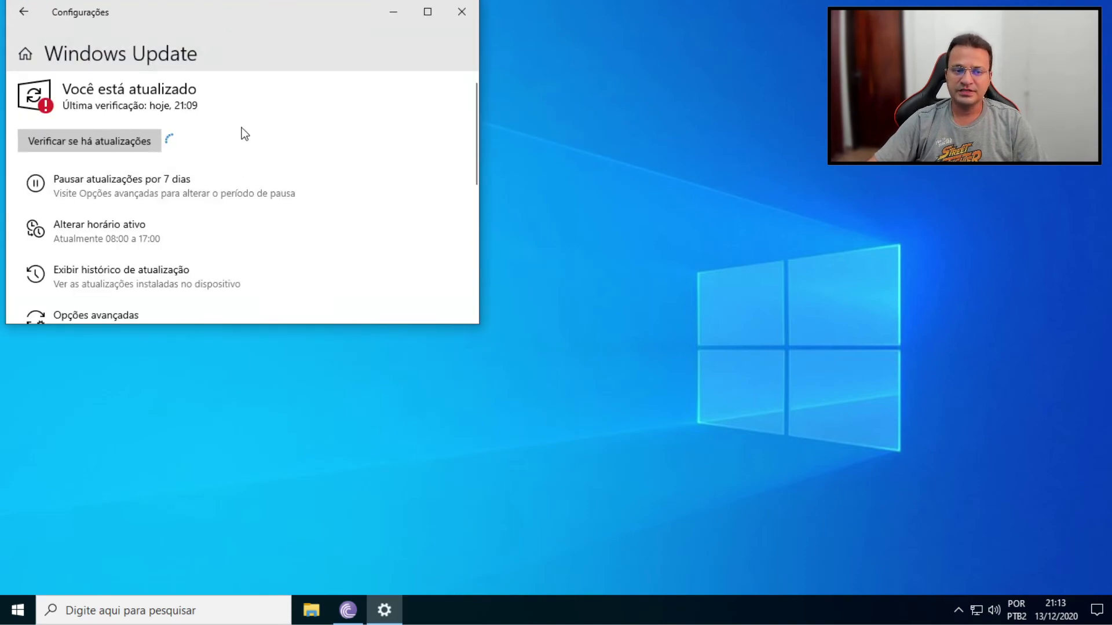